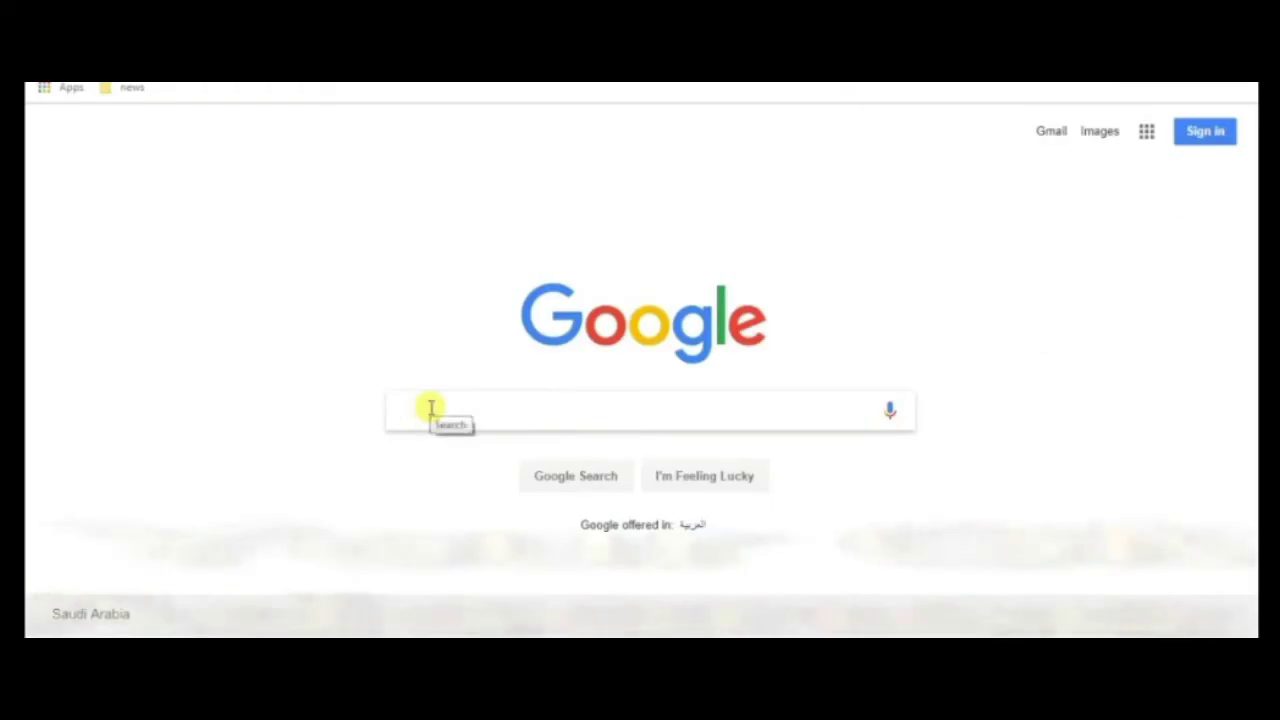
Search Google for "youtube" and open the YouTube website
text(yo)
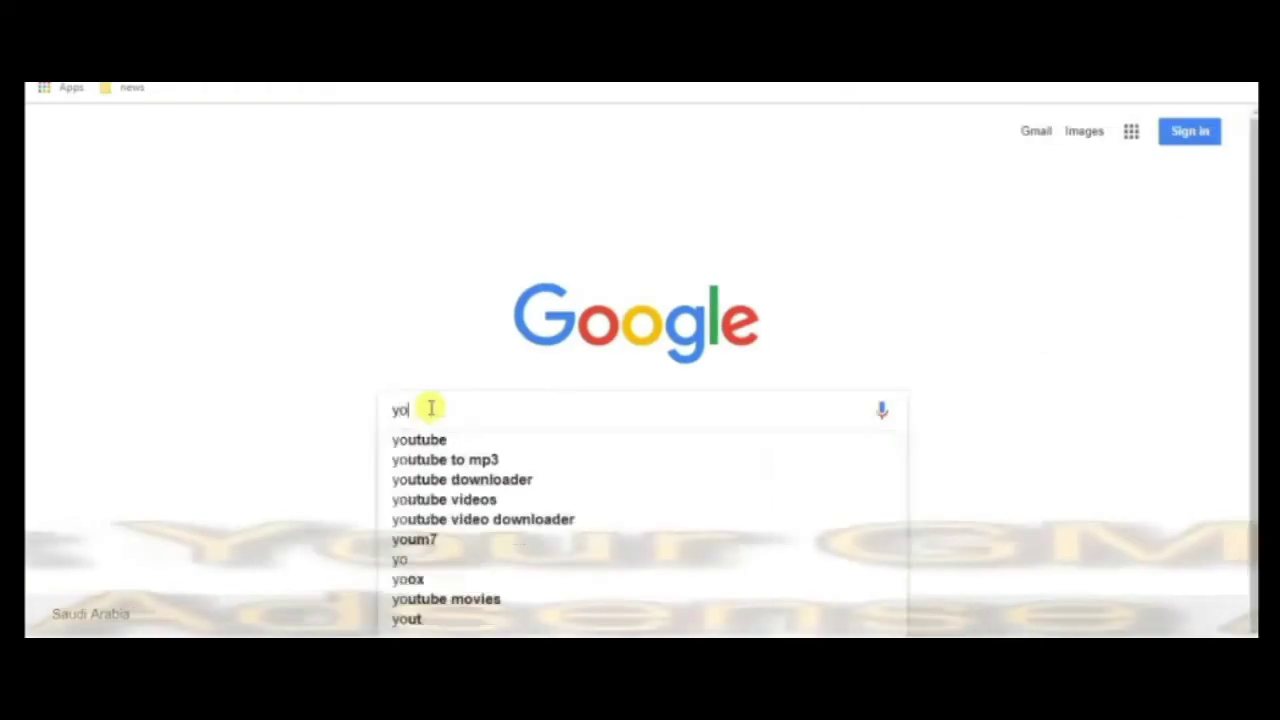
click(437, 438)
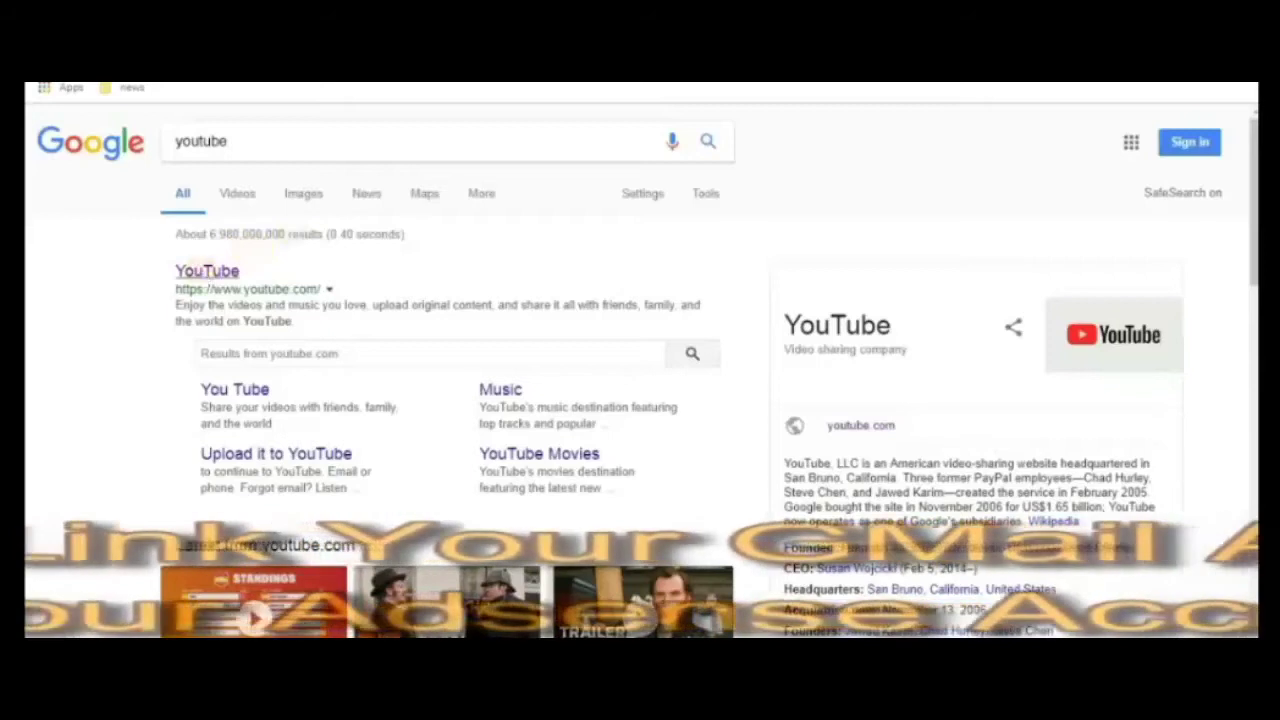
click(207, 271)
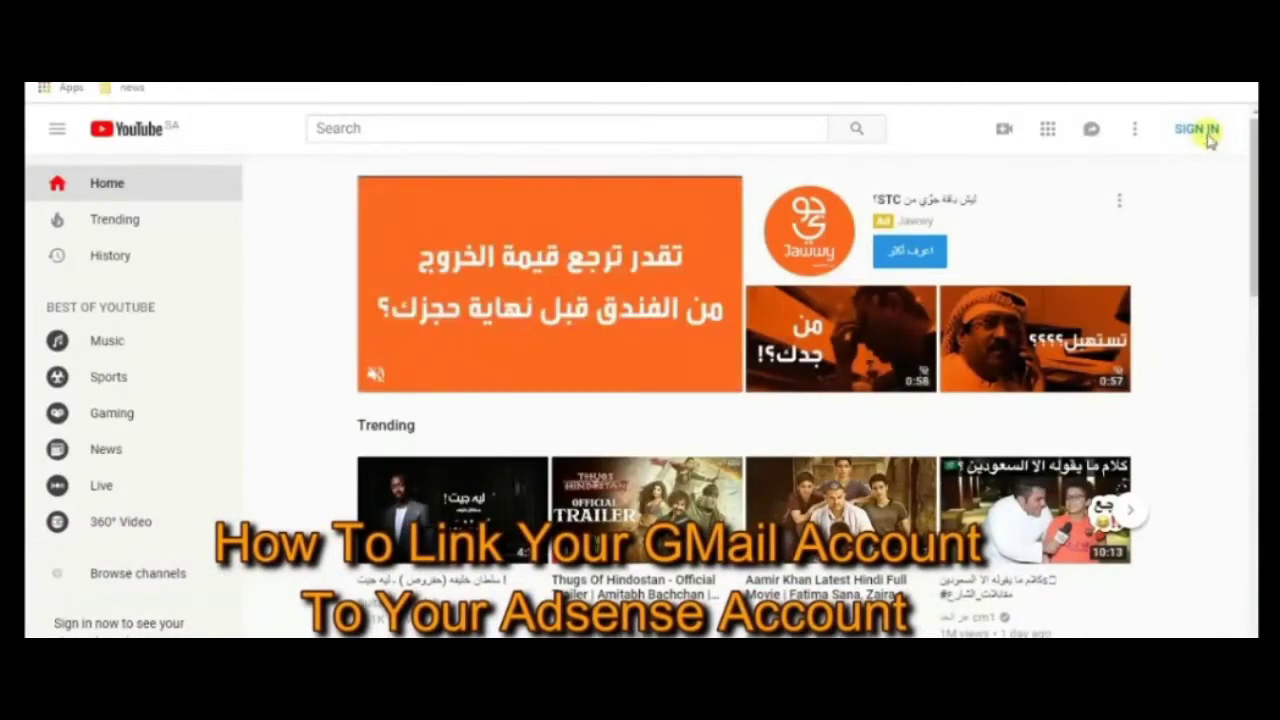
Sign in to YouTube with the Google account by entering the account password
click(1200, 132)
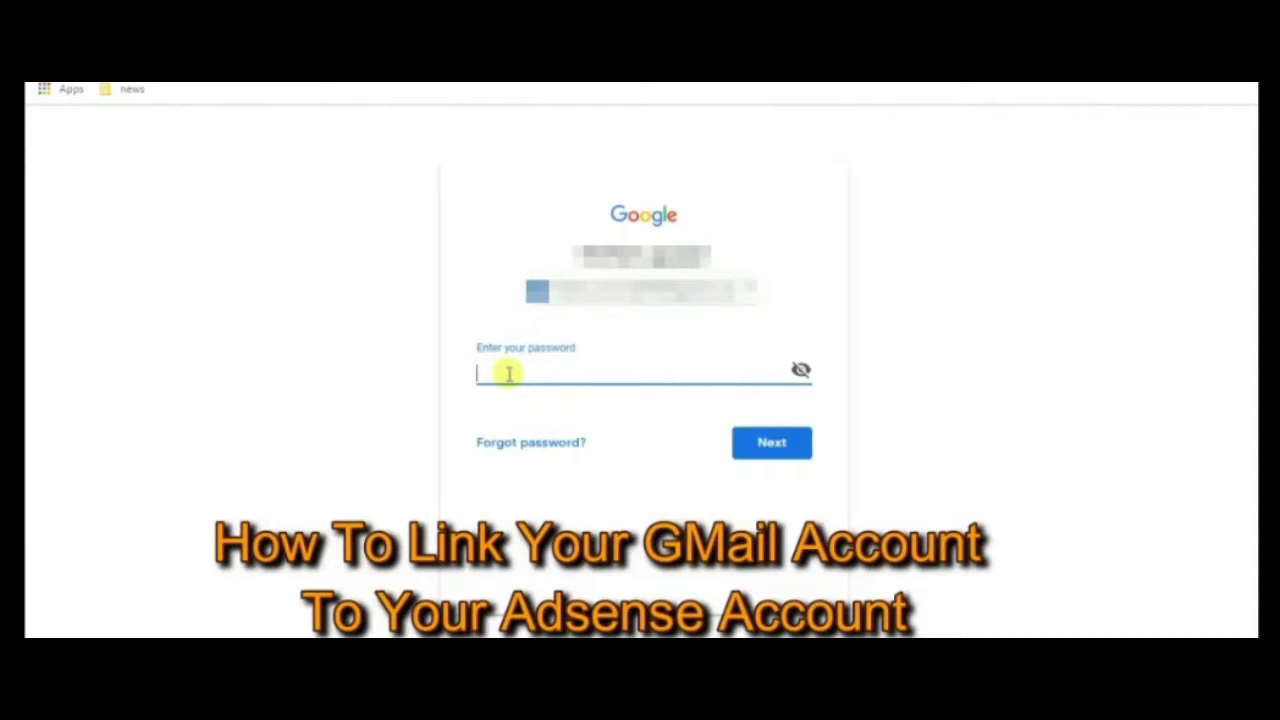
text(•••••••)
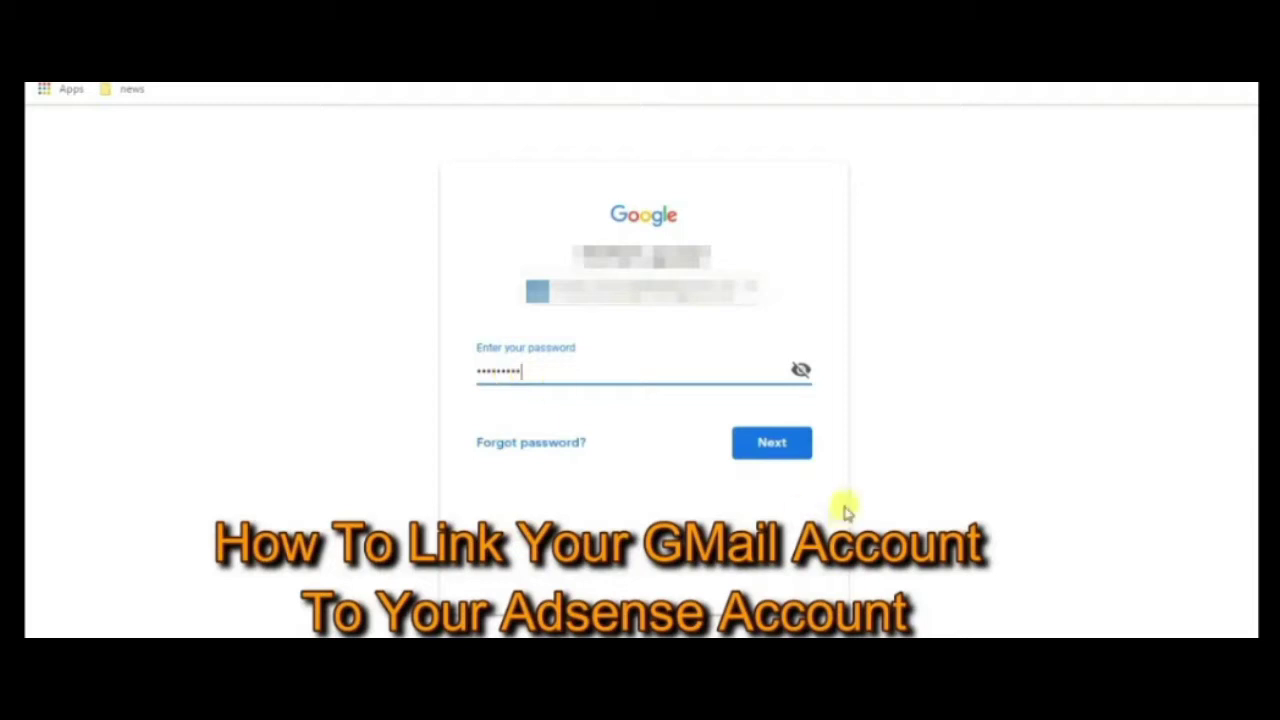
click(802, 456)
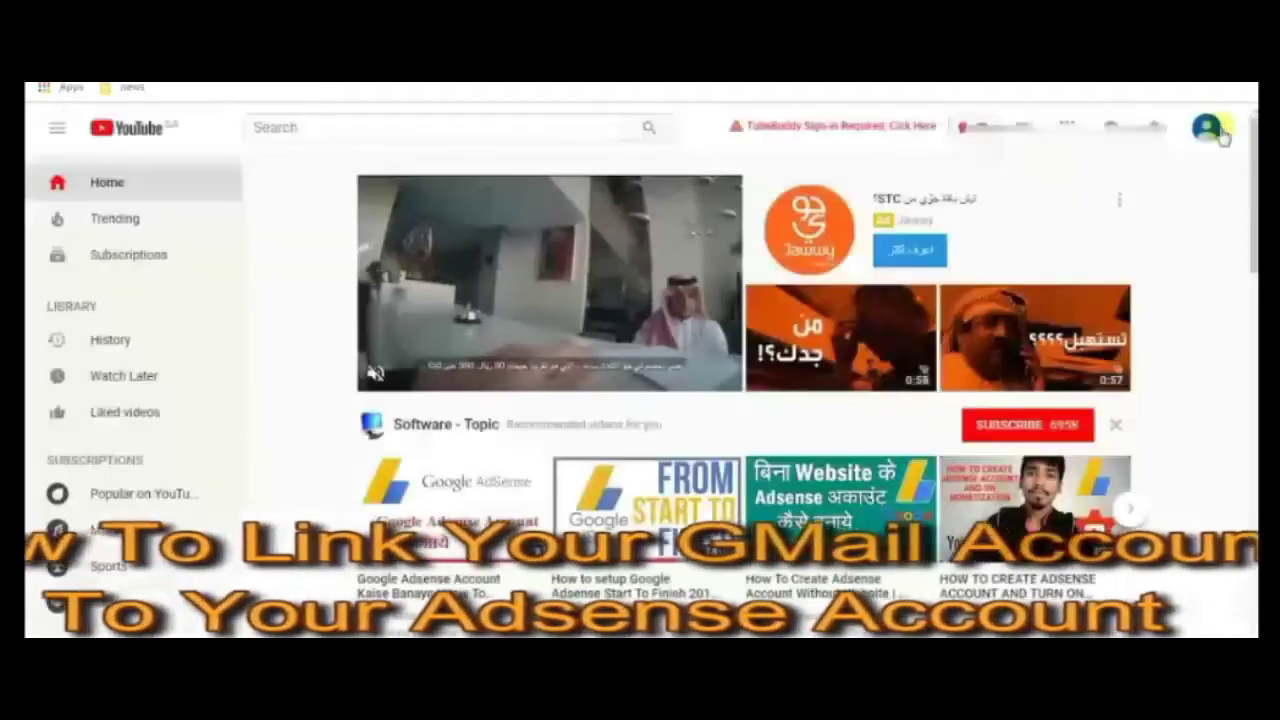
Open YouTube Studio (beta) and switch to Creator Studio Classic, submitting "Other" as the reason for leaving
click(1208, 128)
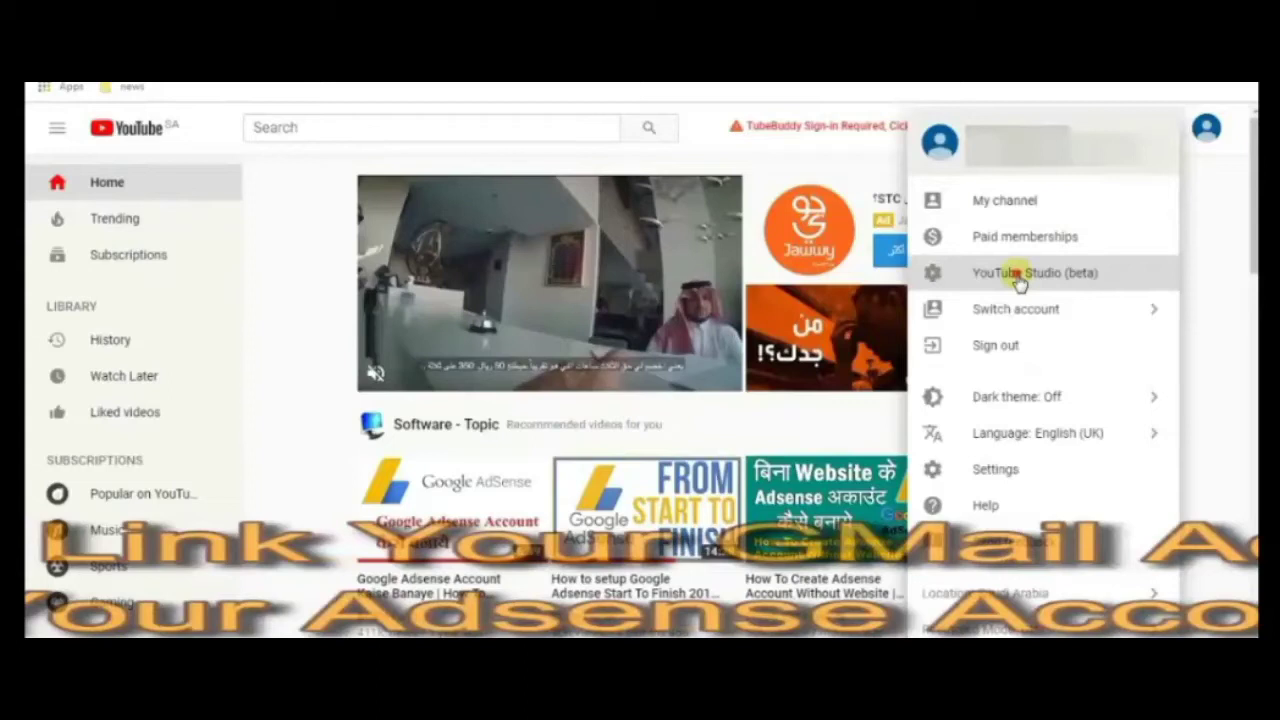
click(1018, 280)
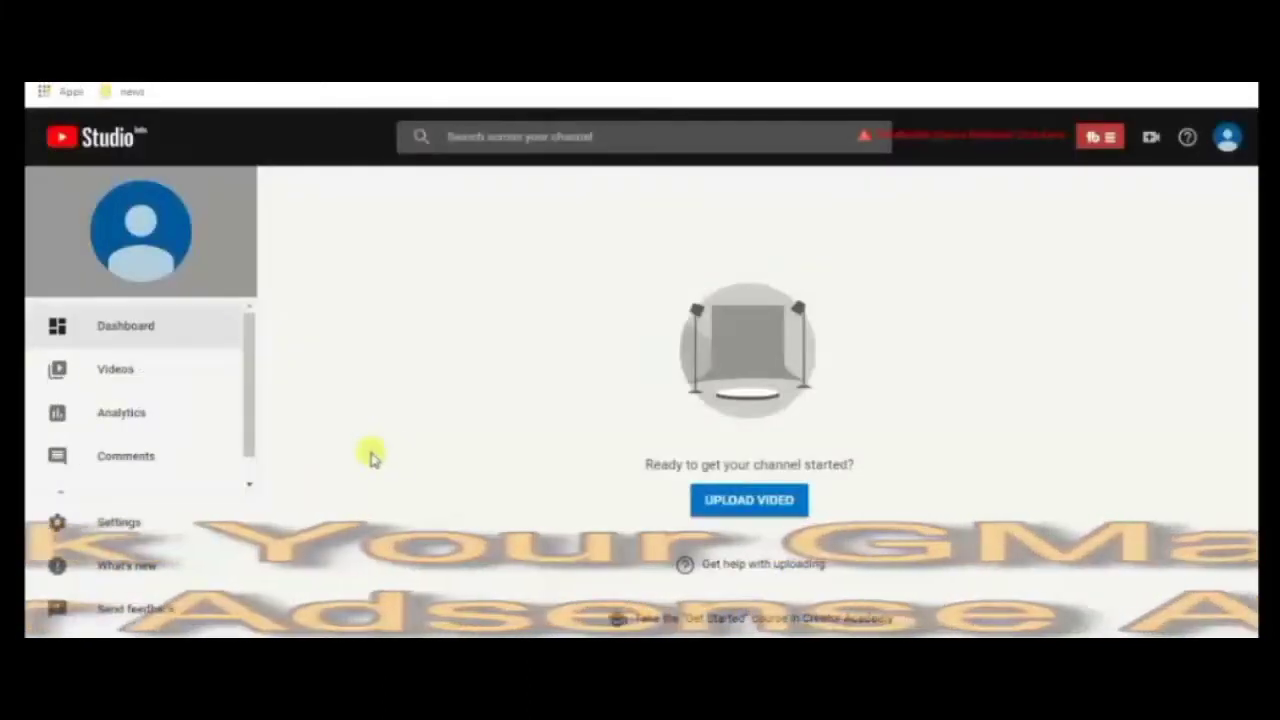
click(140, 628)
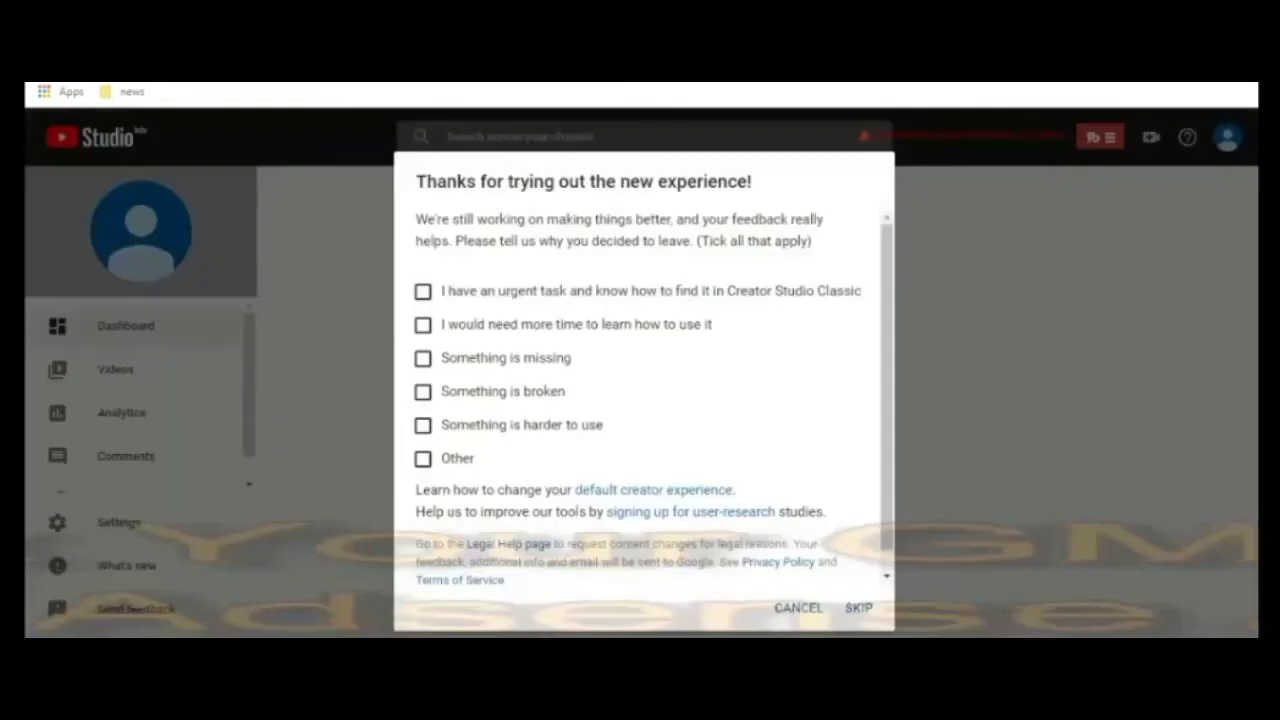
click(426, 462)
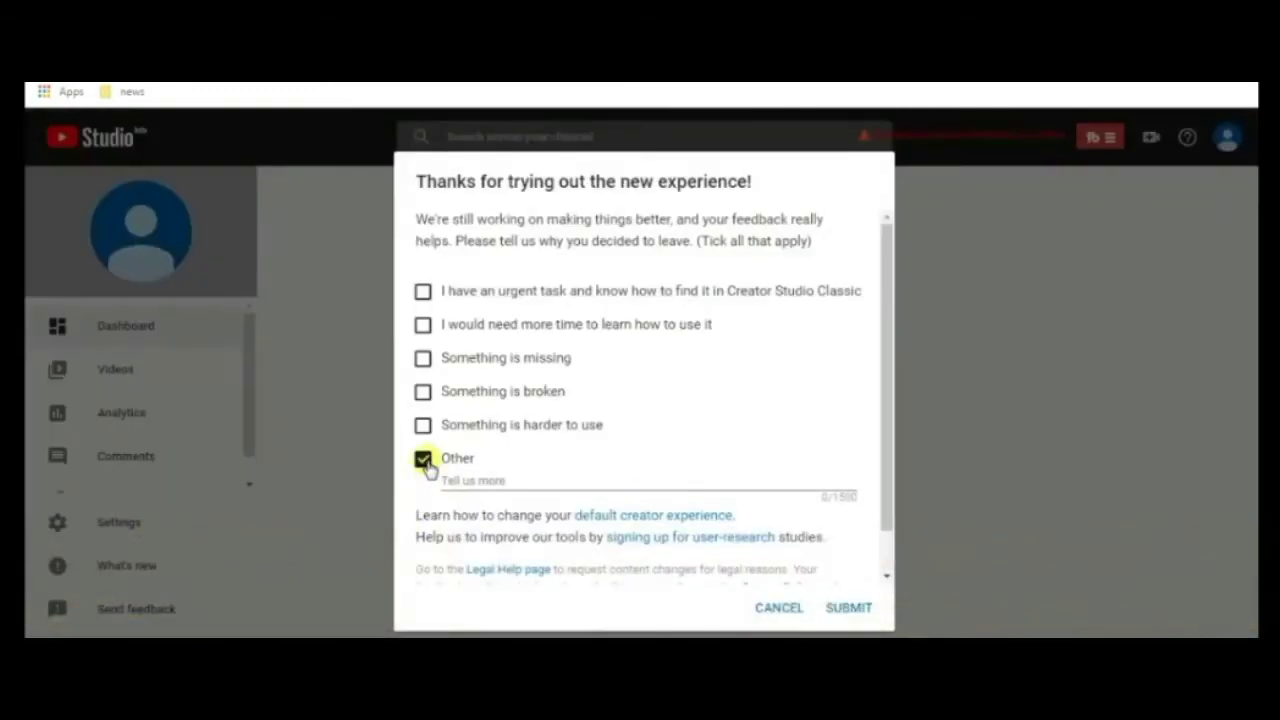
click(847, 608)
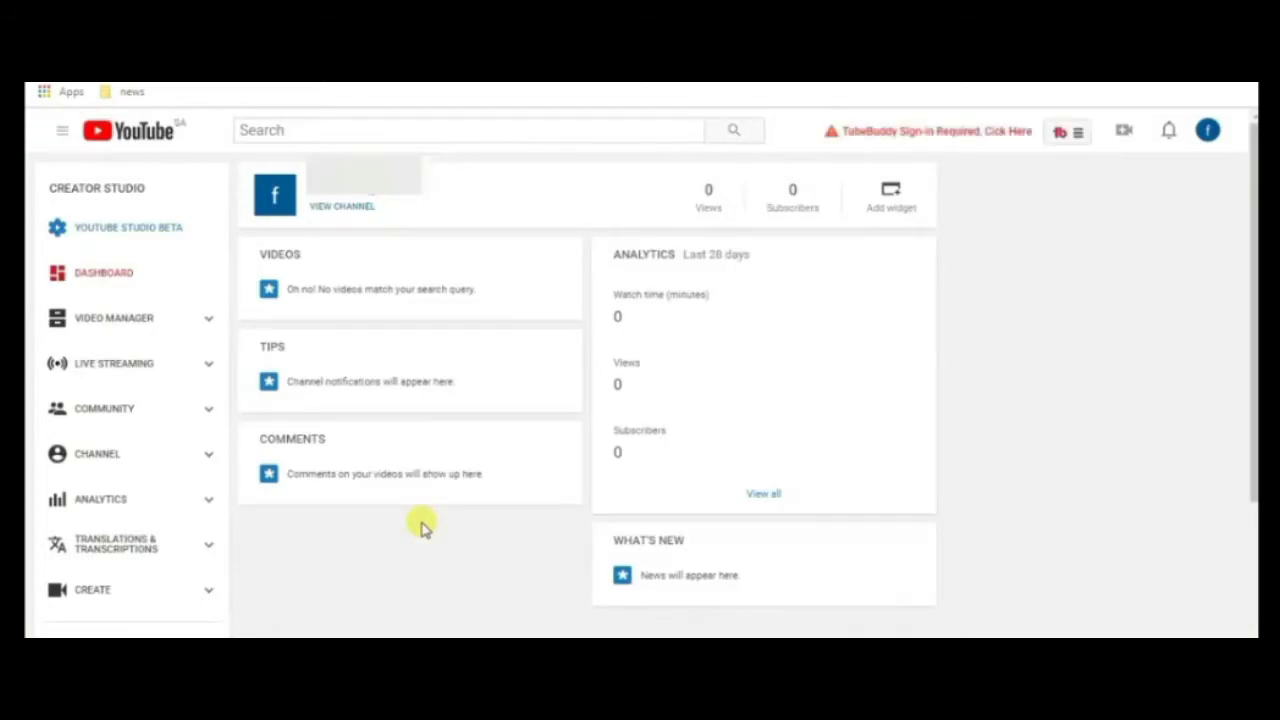
Set the country to Pakistan in the channel's advanced settings and save the change
click(162, 459)
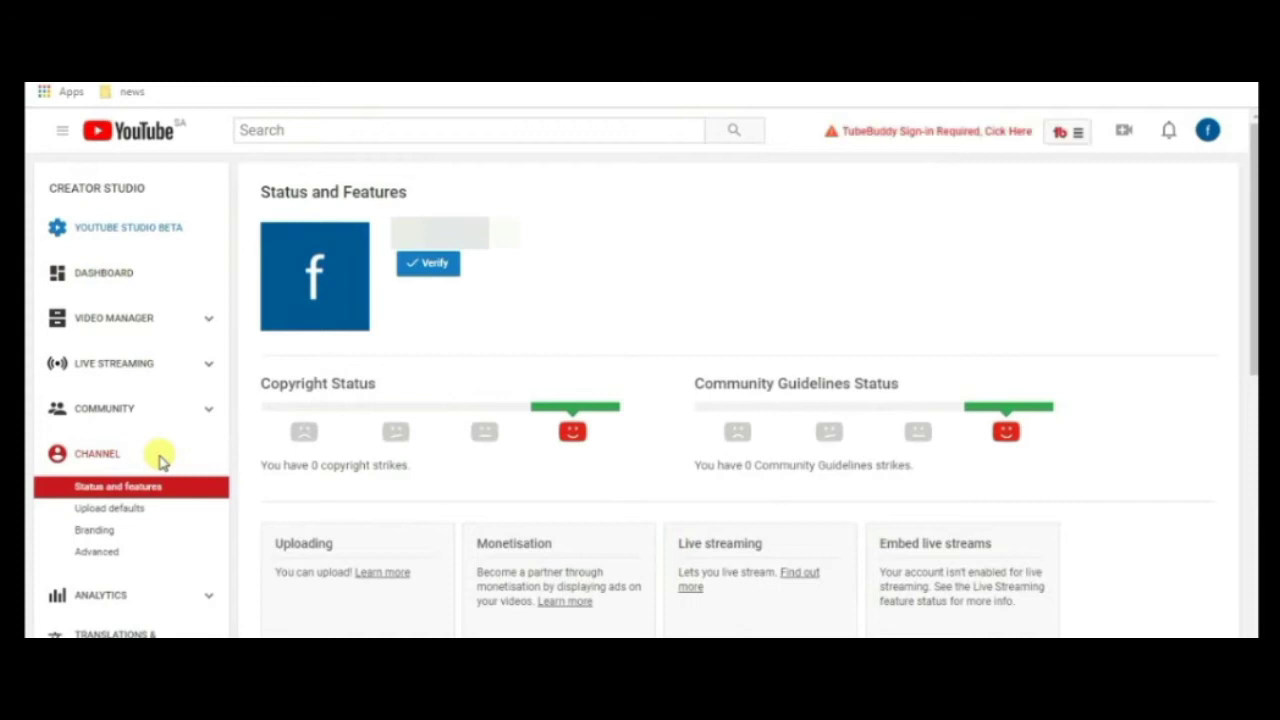
scroll(158, 459, down, 2)
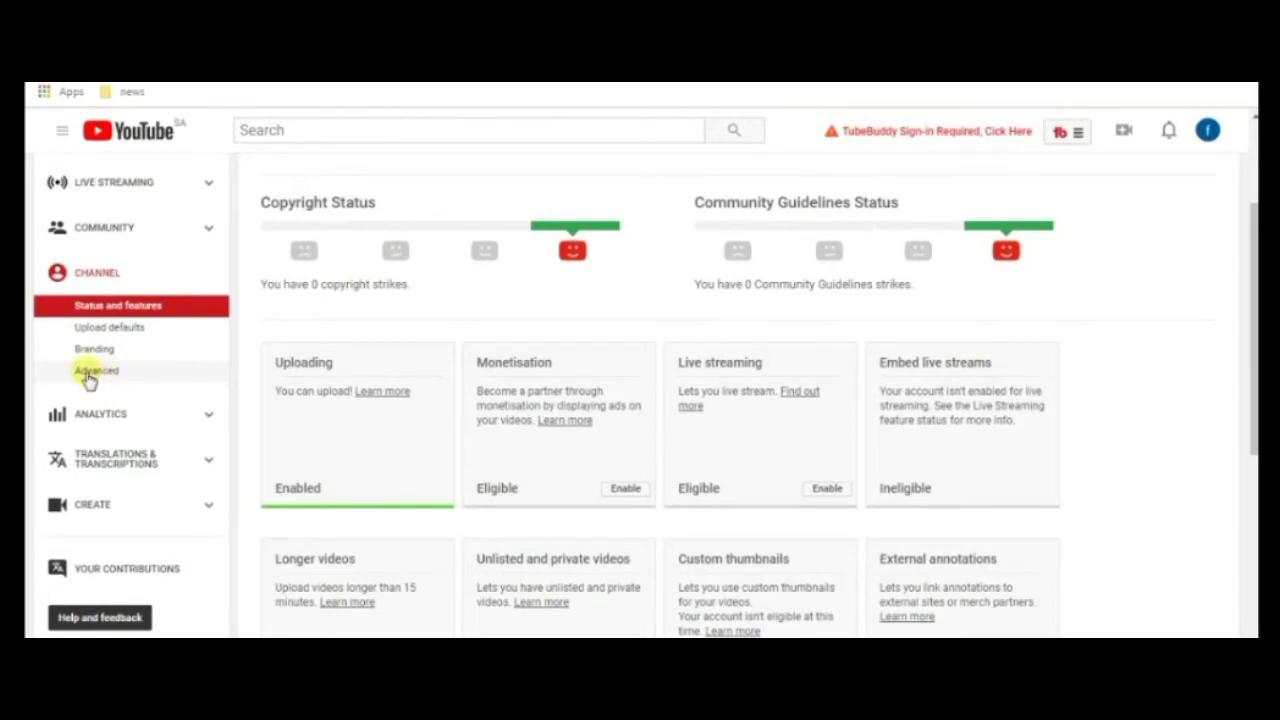
click(92, 372)
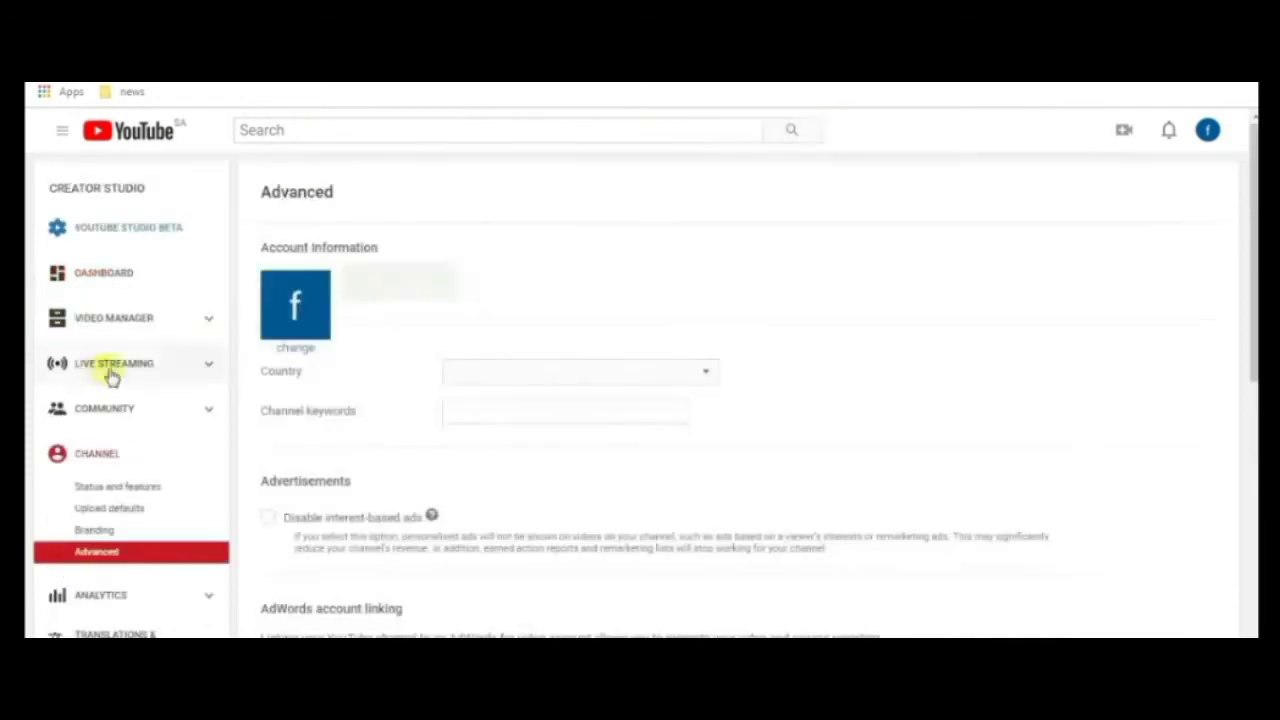
click(626, 371)
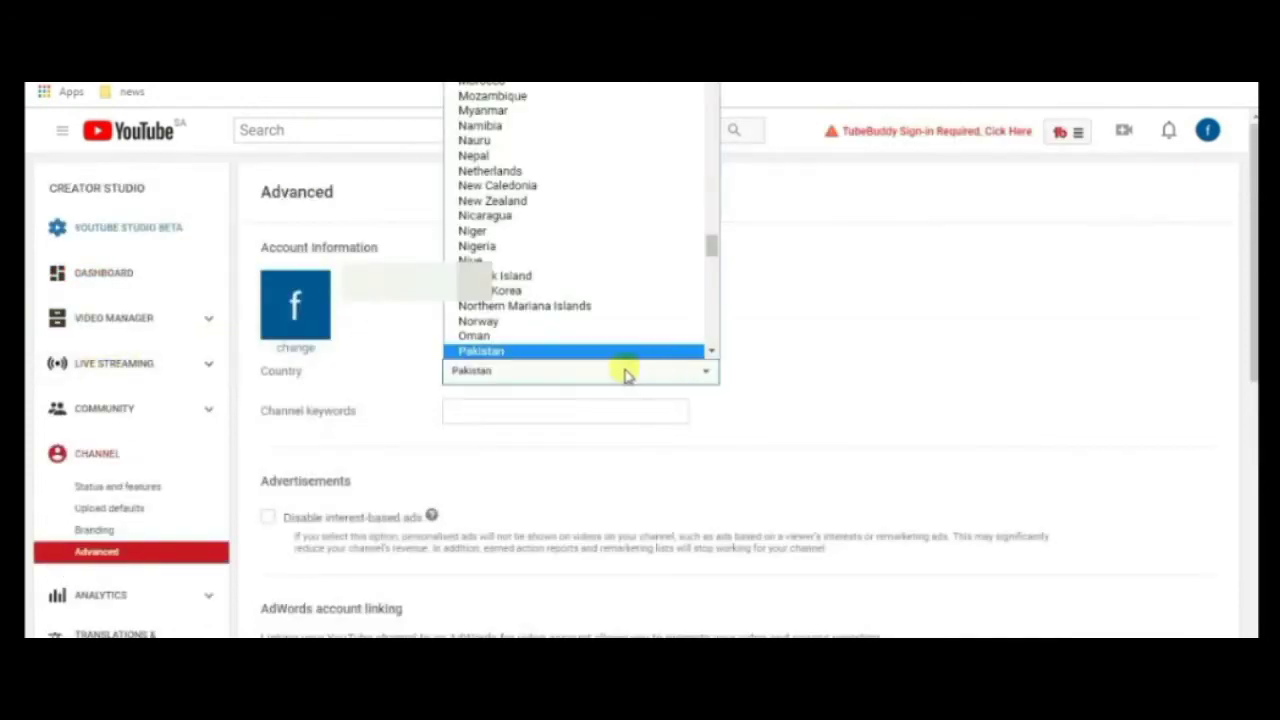
click(506, 352)
scroll(400, 450, down, 5)
click(290, 598)
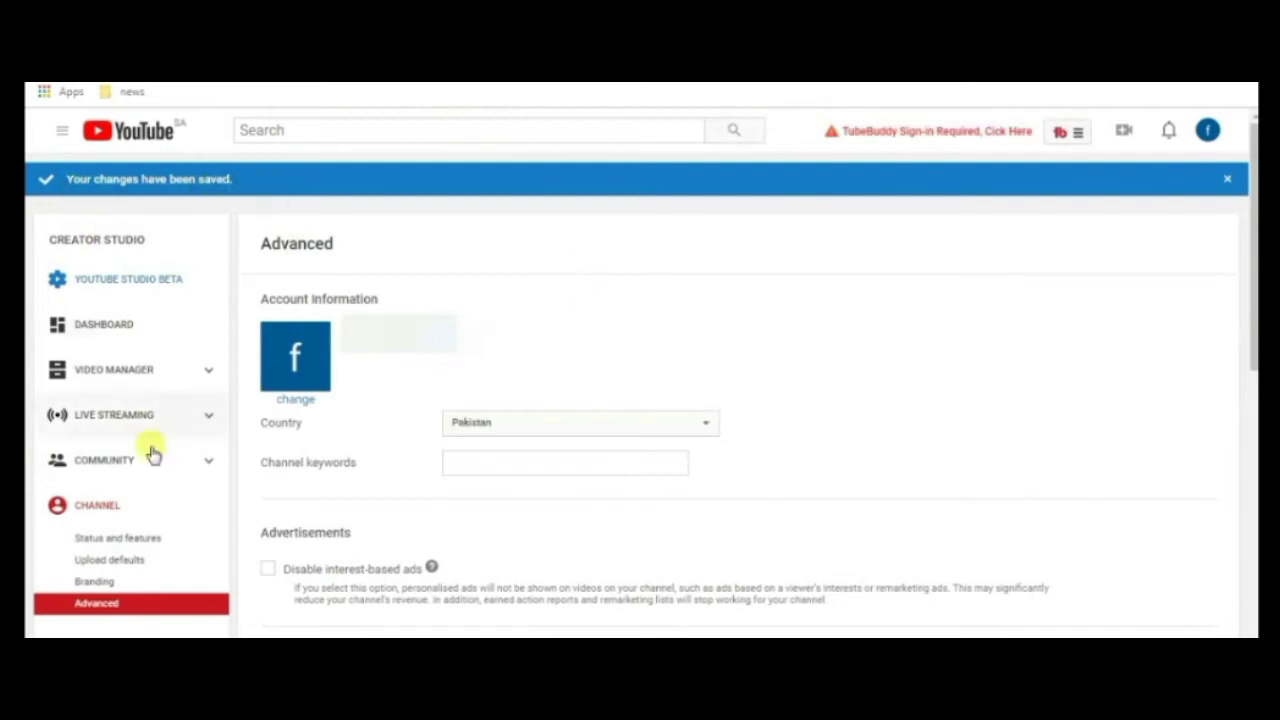
Enable Monetisation from the channel's status and features, and review the application steps
click(105, 540)
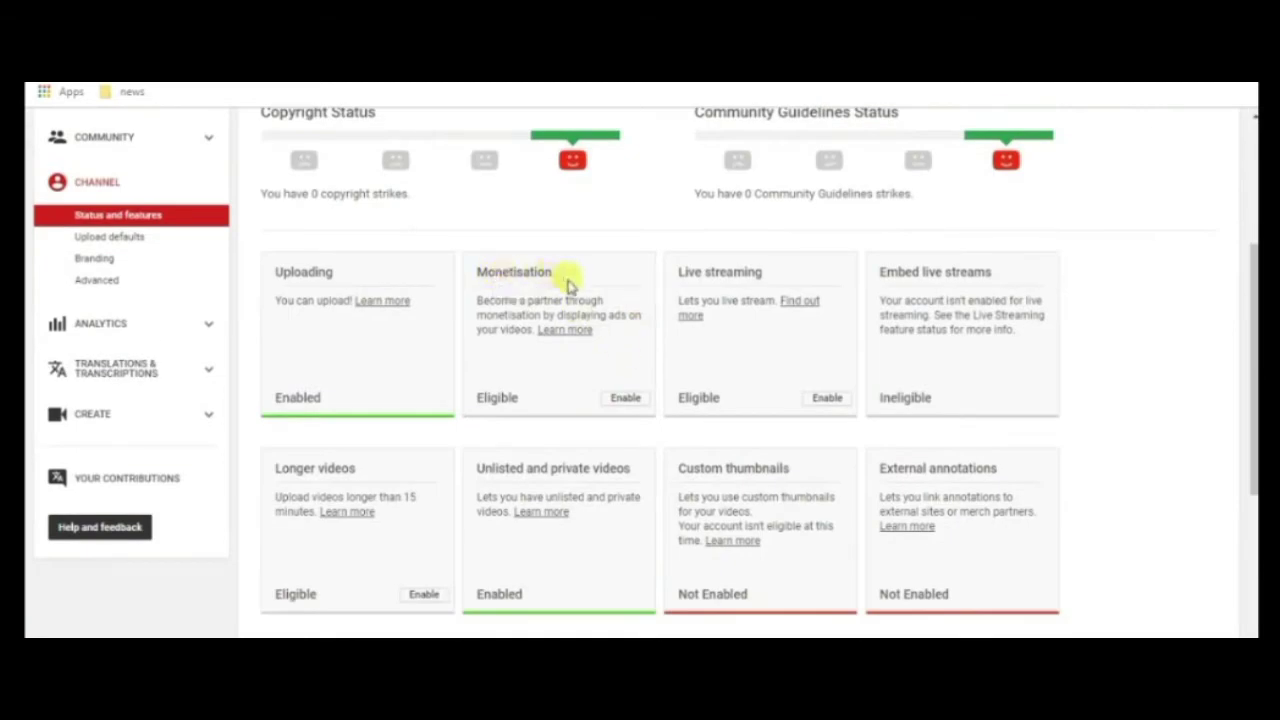
click(628, 400)
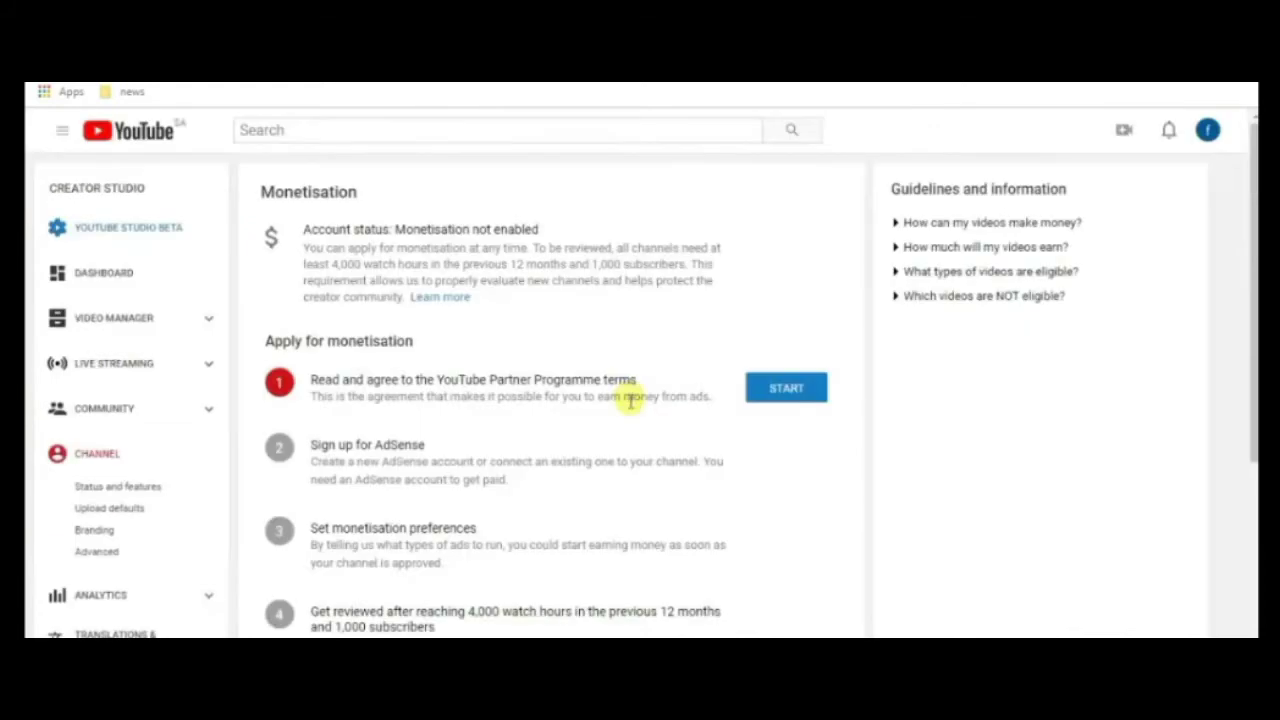
scroll(620, 395, down, 2)
scroll(555, 345, up, 2)
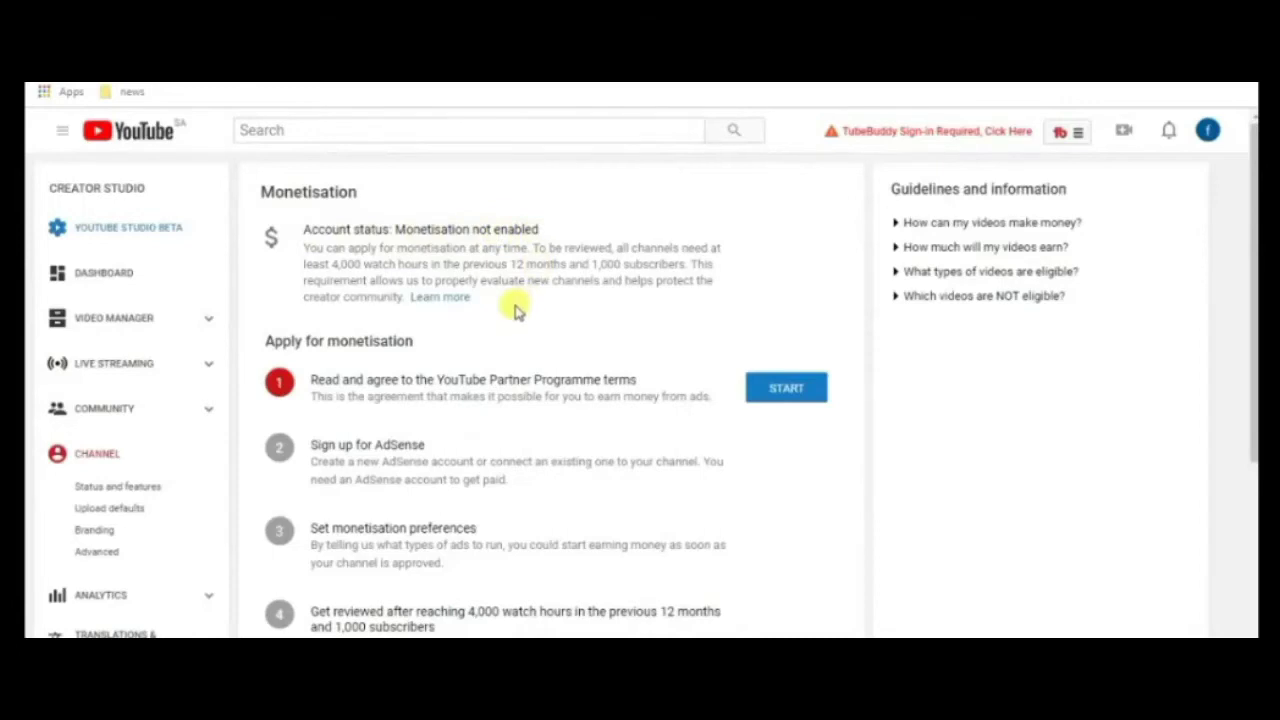
scroll(470, 282, down, 2)
scroll(380, 270, up, 1)
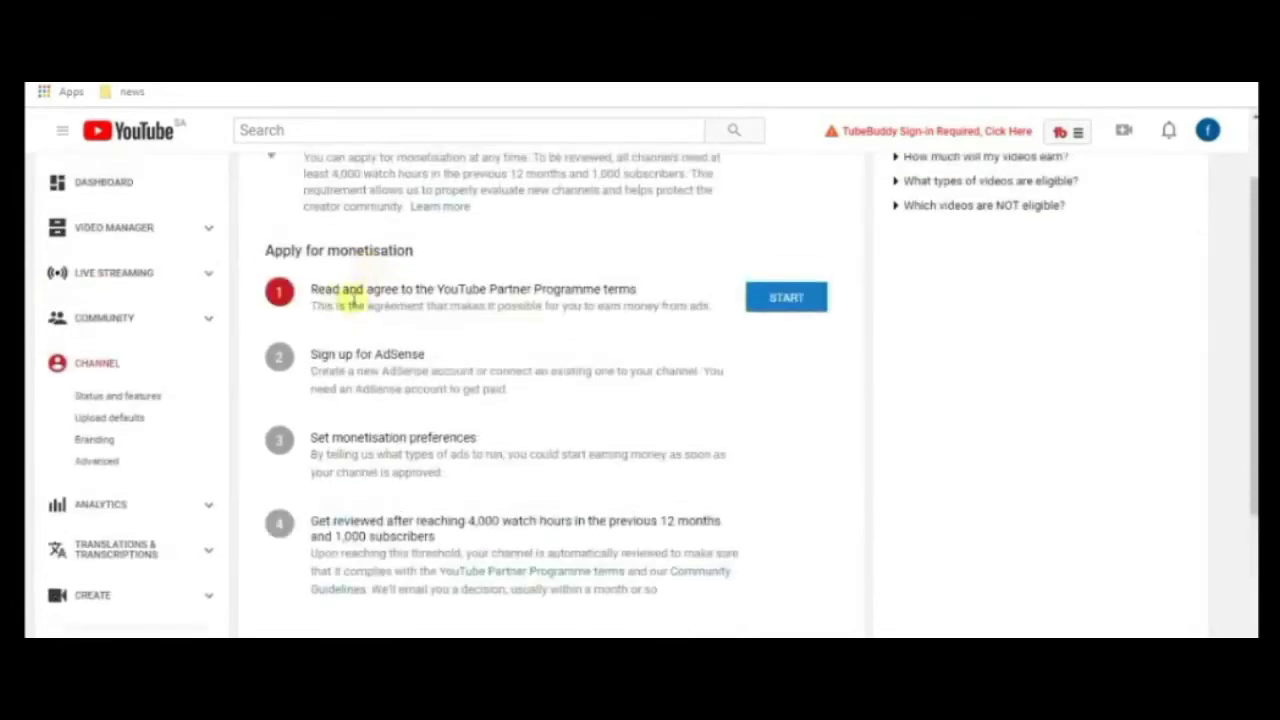
Accept the YouTube Partner Programme terms, agreeing to all three conditions and opting in to email updates and tips
click(778, 305)
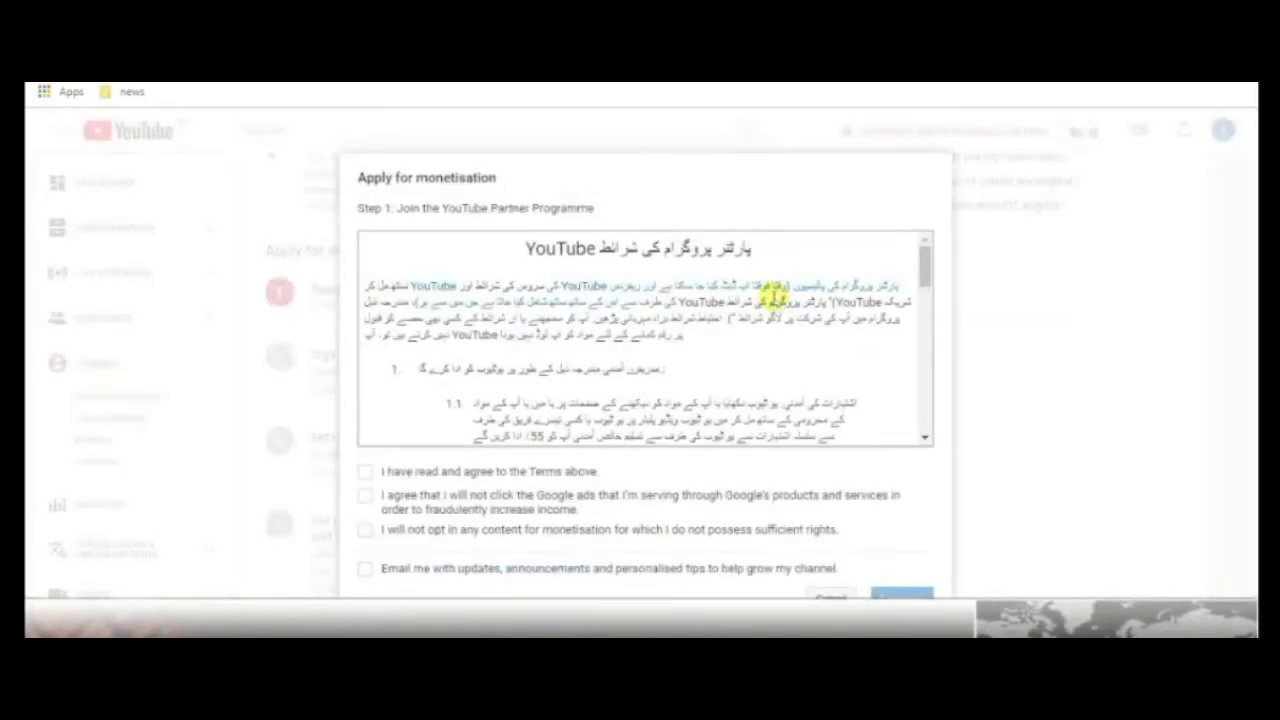
scroll(530, 320, down, 10)
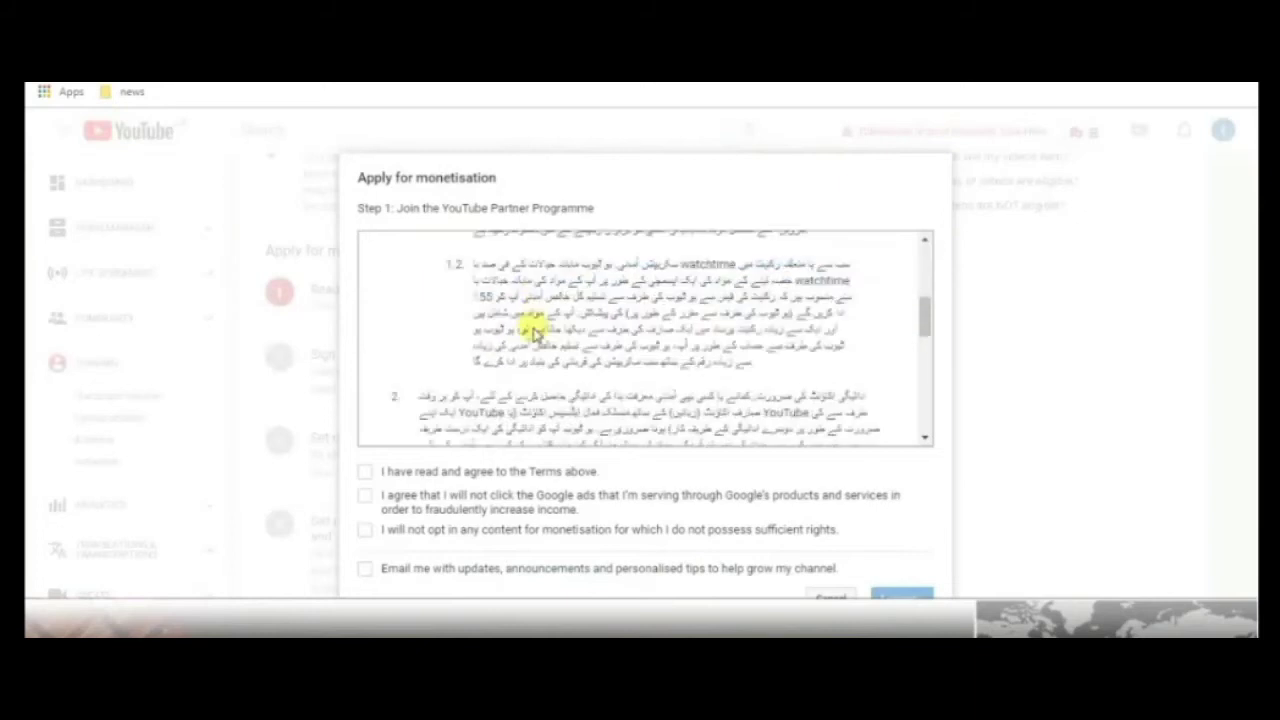
click(365, 474)
click(364, 495)
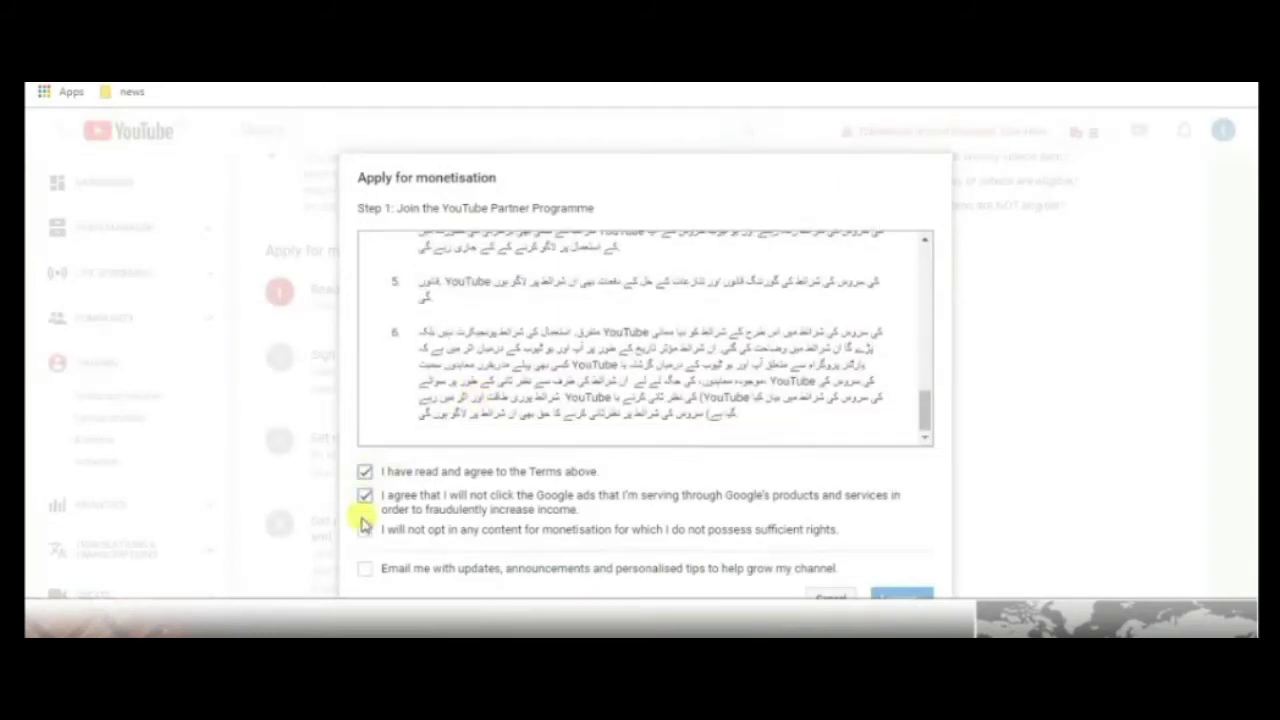
click(364, 528)
click(364, 568)
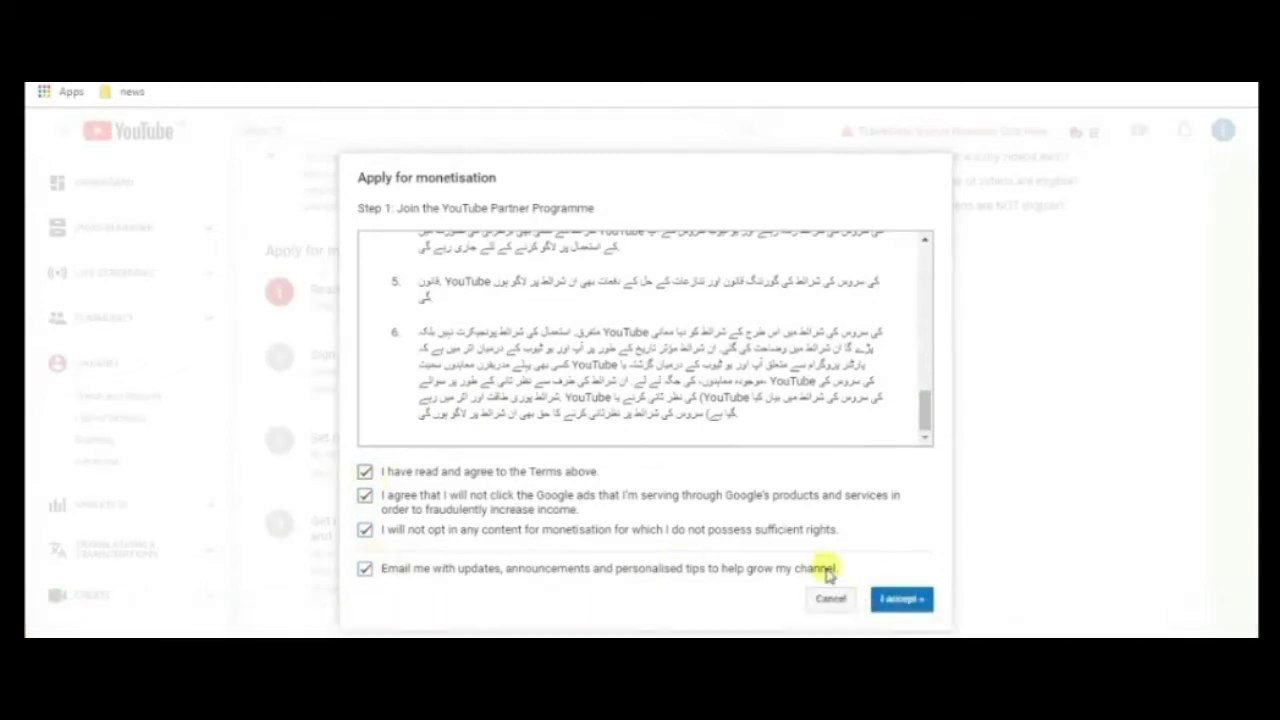
click(897, 598)
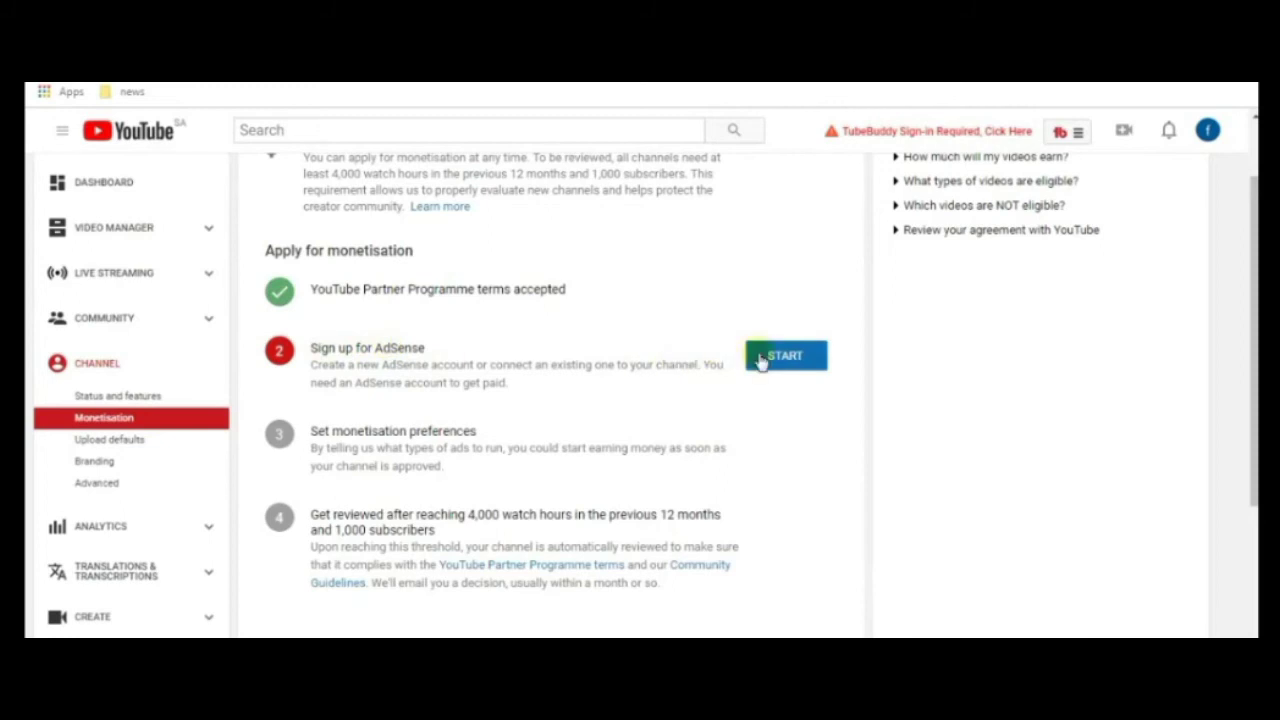
Sign up for AdSense with the existing Google account, choosing Pakistan as the country, accepting the agreement and creating the account
click(800, 358)
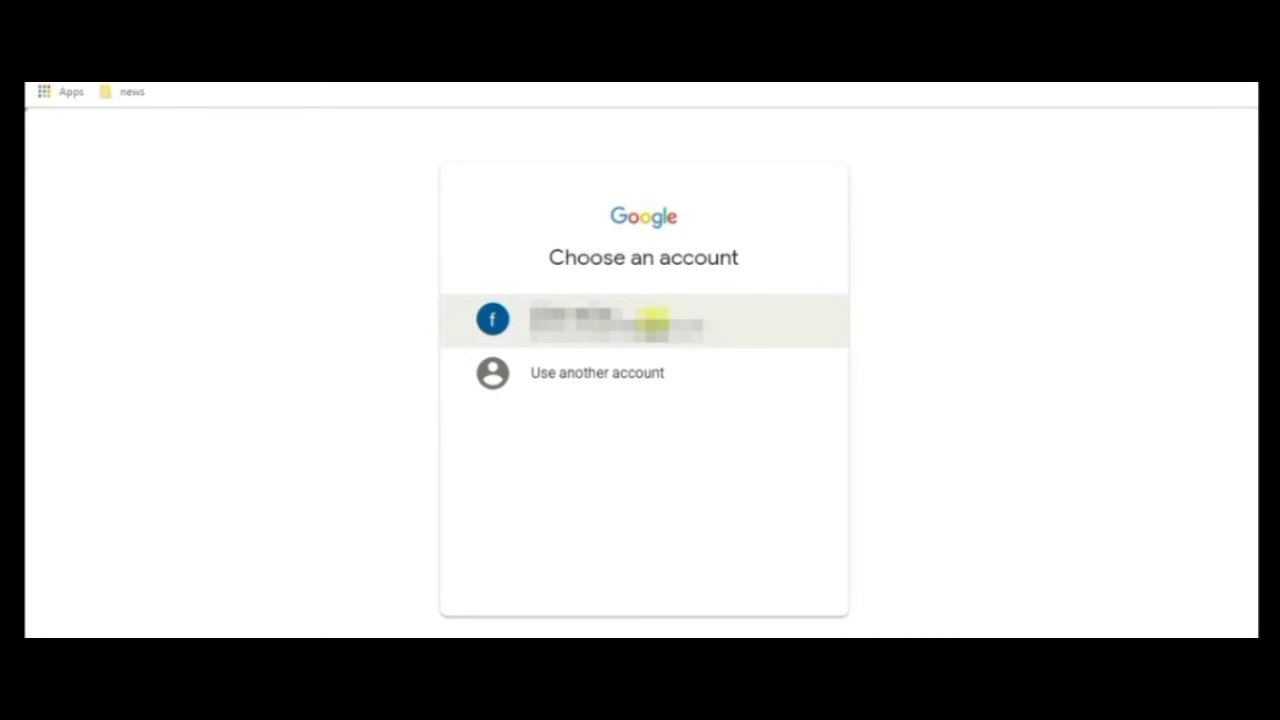
click(655, 320)
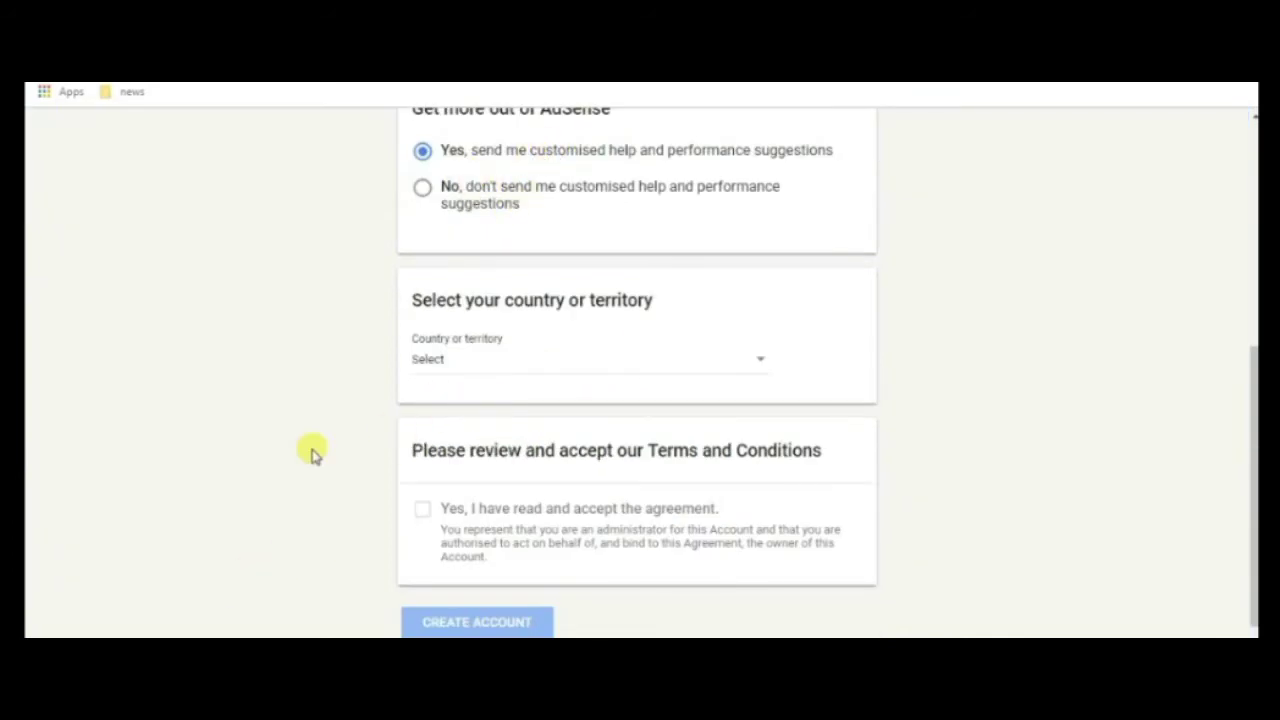
click(762, 455)
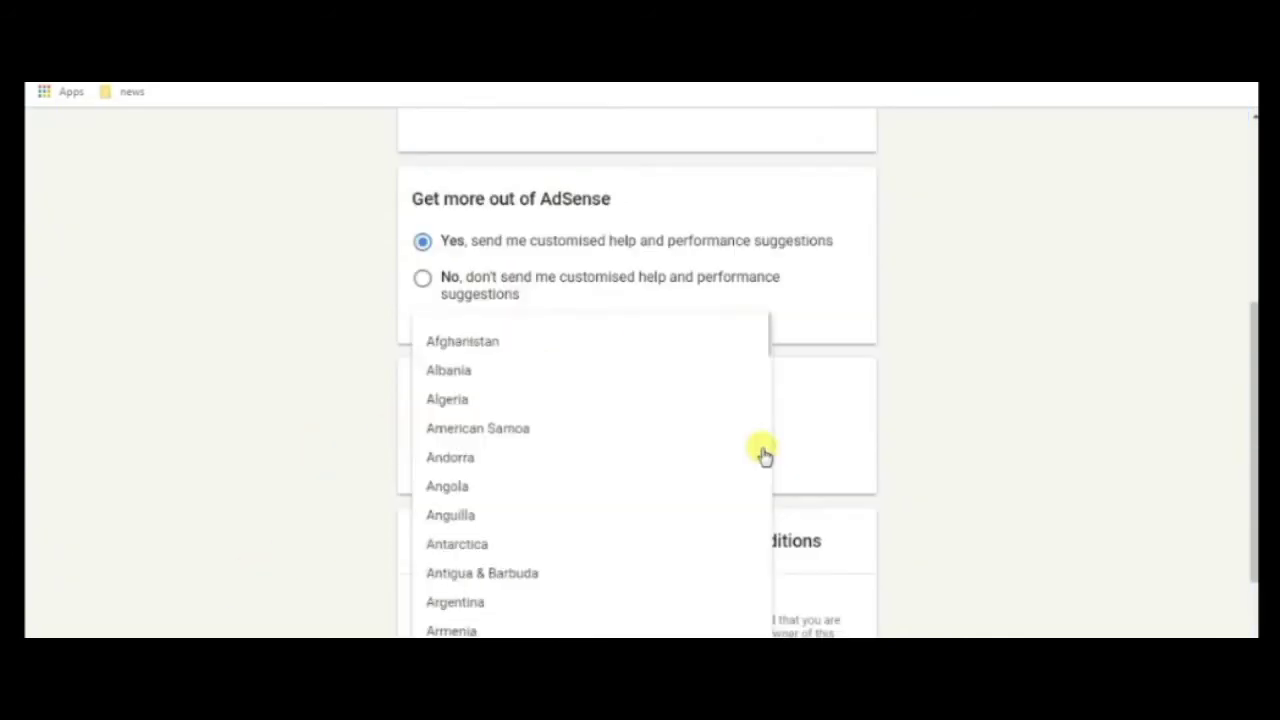
scroll(762, 455, down, 20)
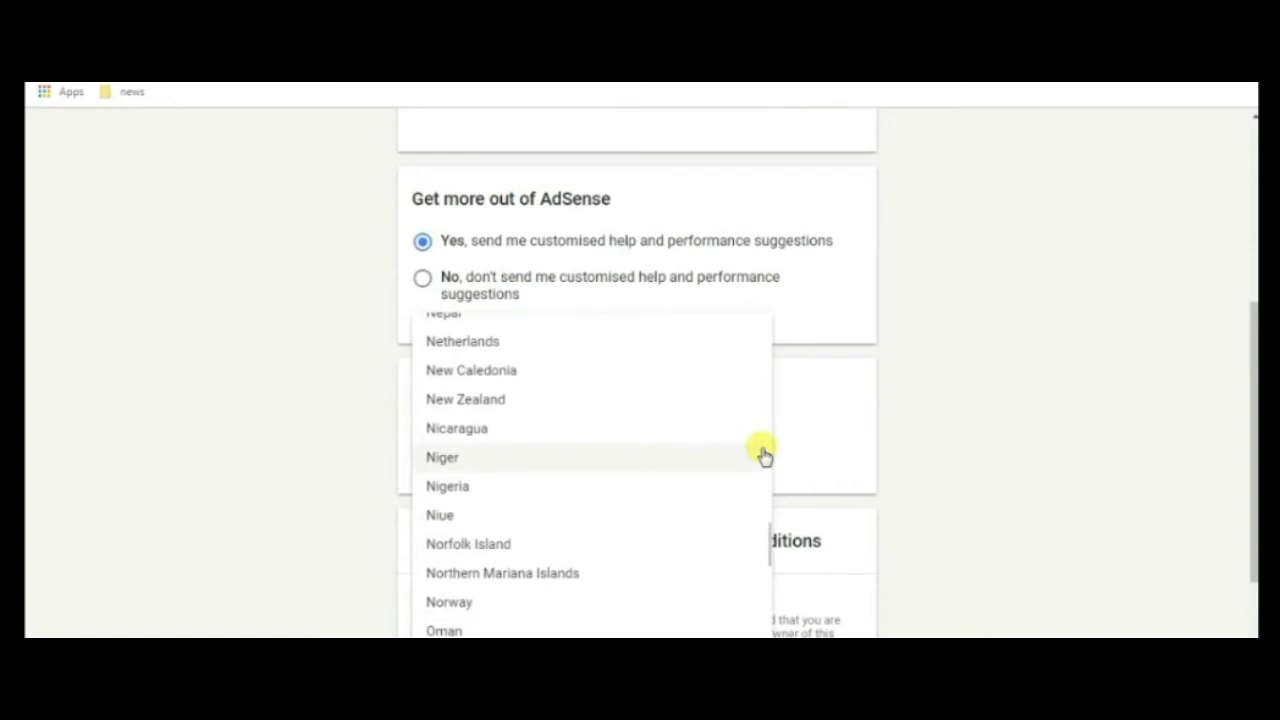
scroll(850, 415, down, 2)
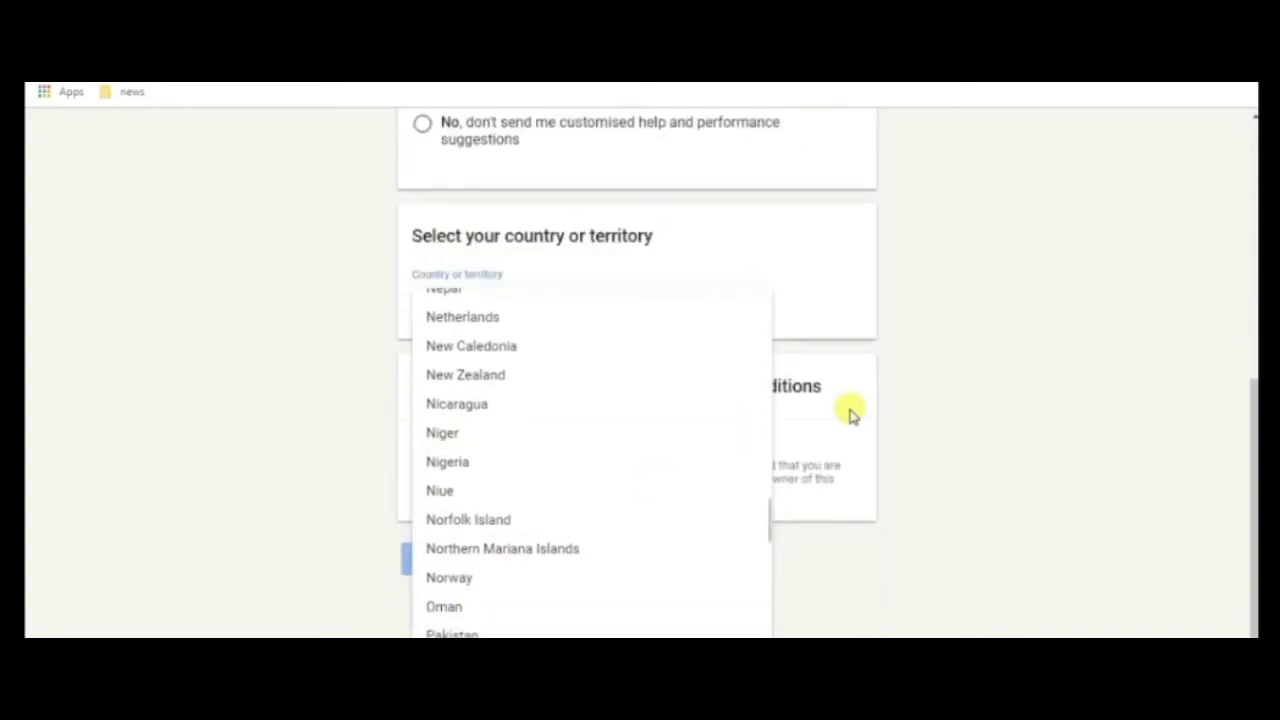
click(445, 632)
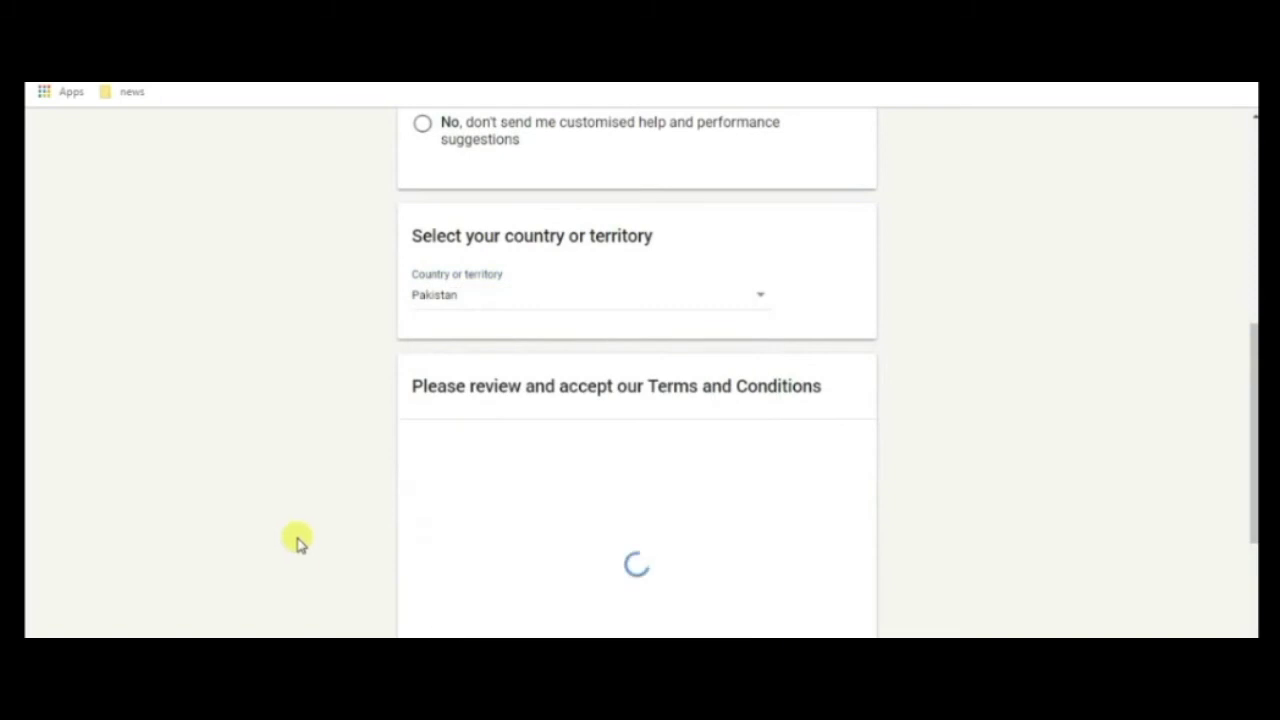
scroll(246, 390, down, 3)
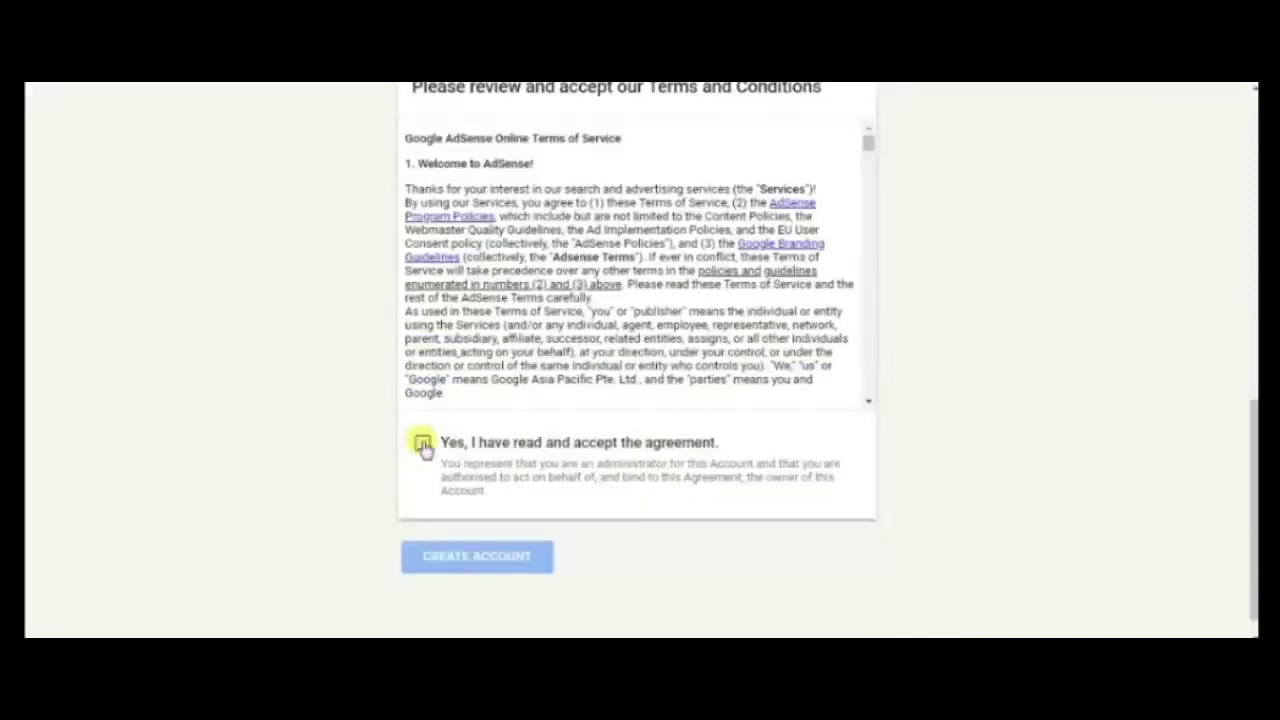
click(423, 444)
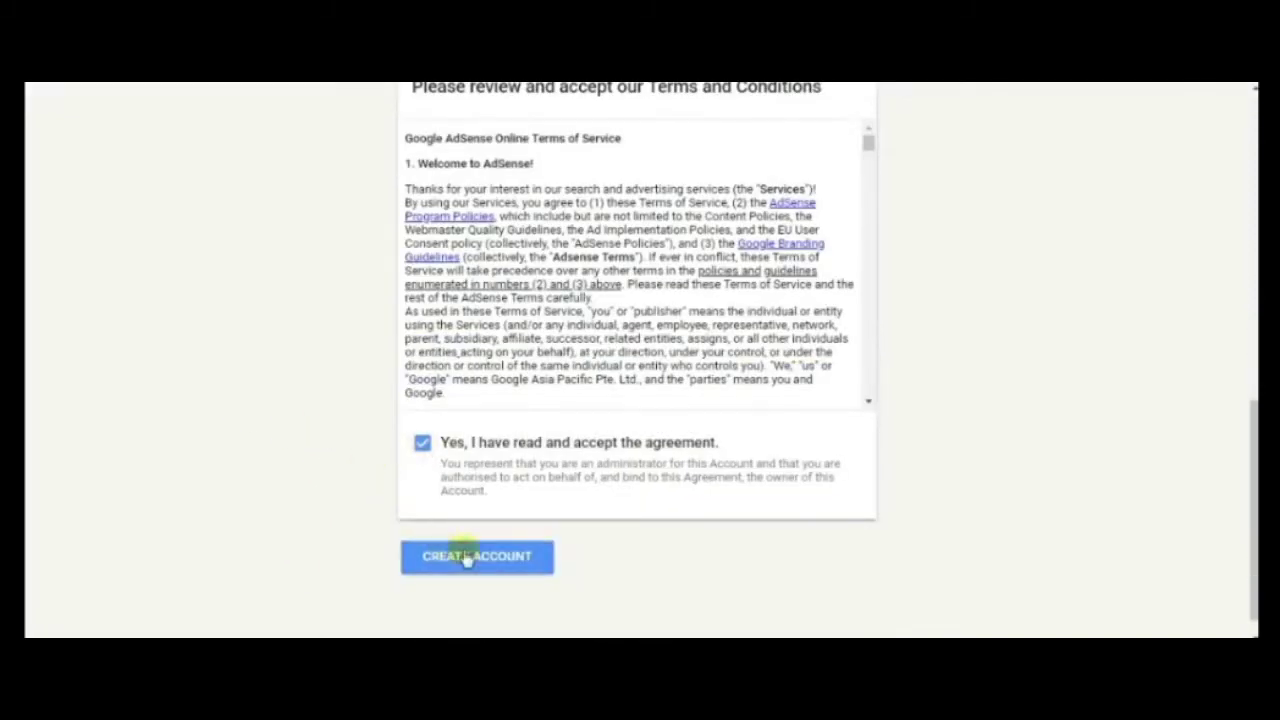
click(466, 558)
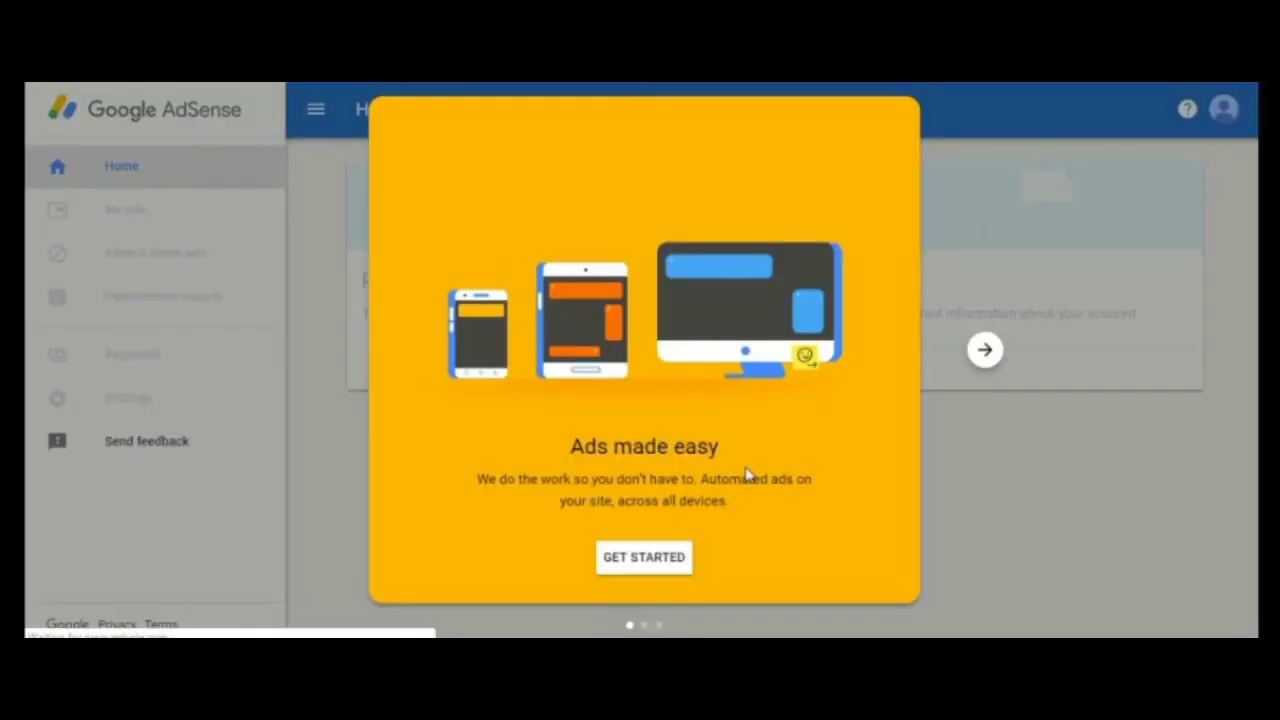
Get started with AdSense past the introduction and look through the name and address fields of the customer info form
click(636, 588)
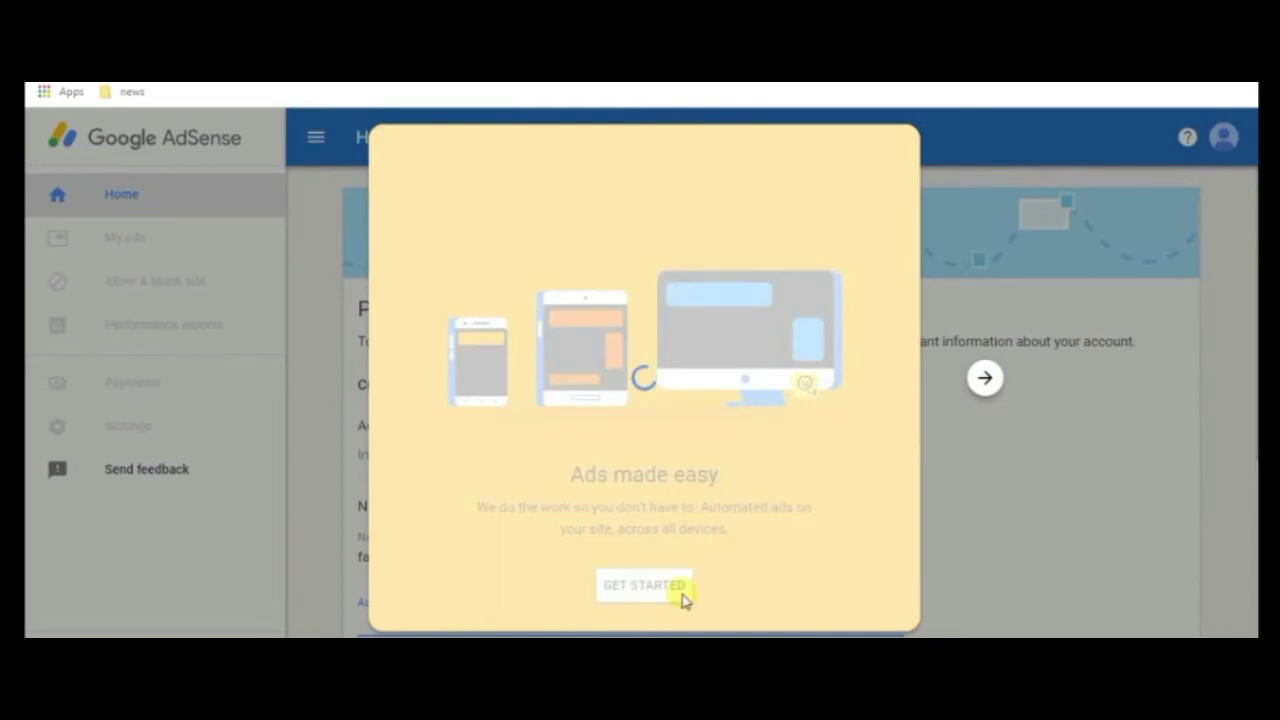
scroll(900, 385, up, 1)
click(380, 374)
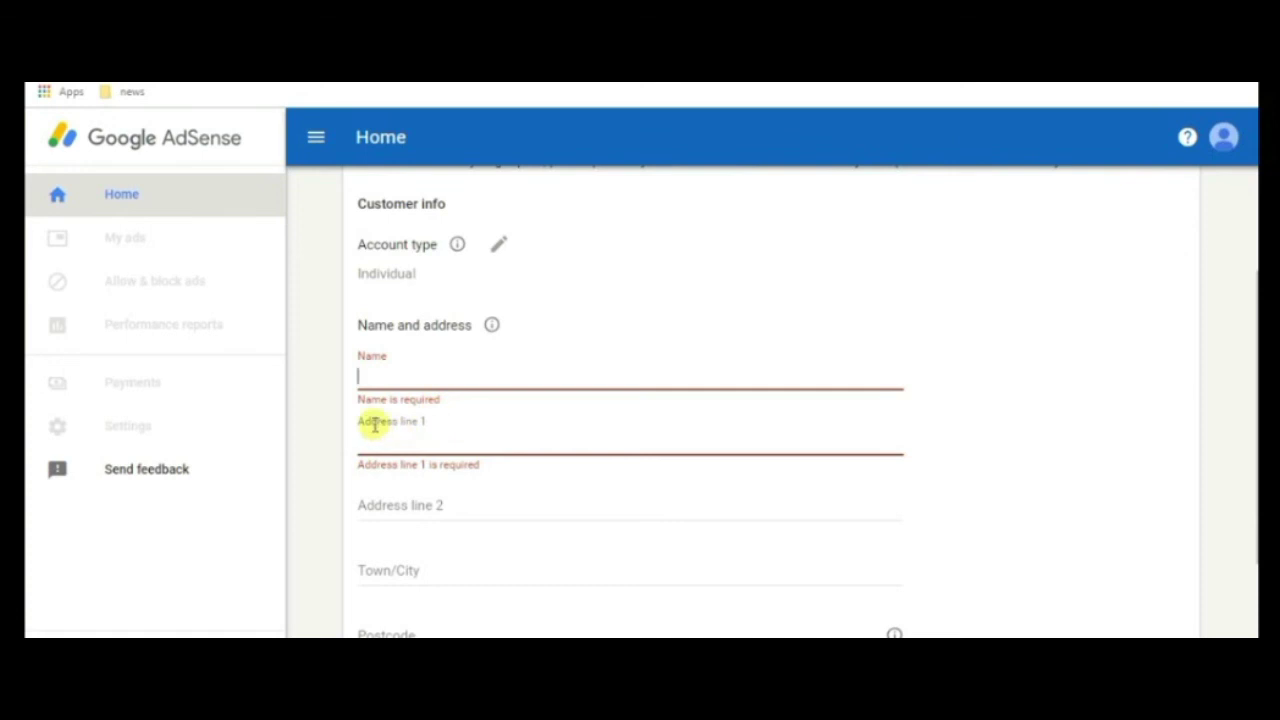
scroll(443, 435, down, 1)
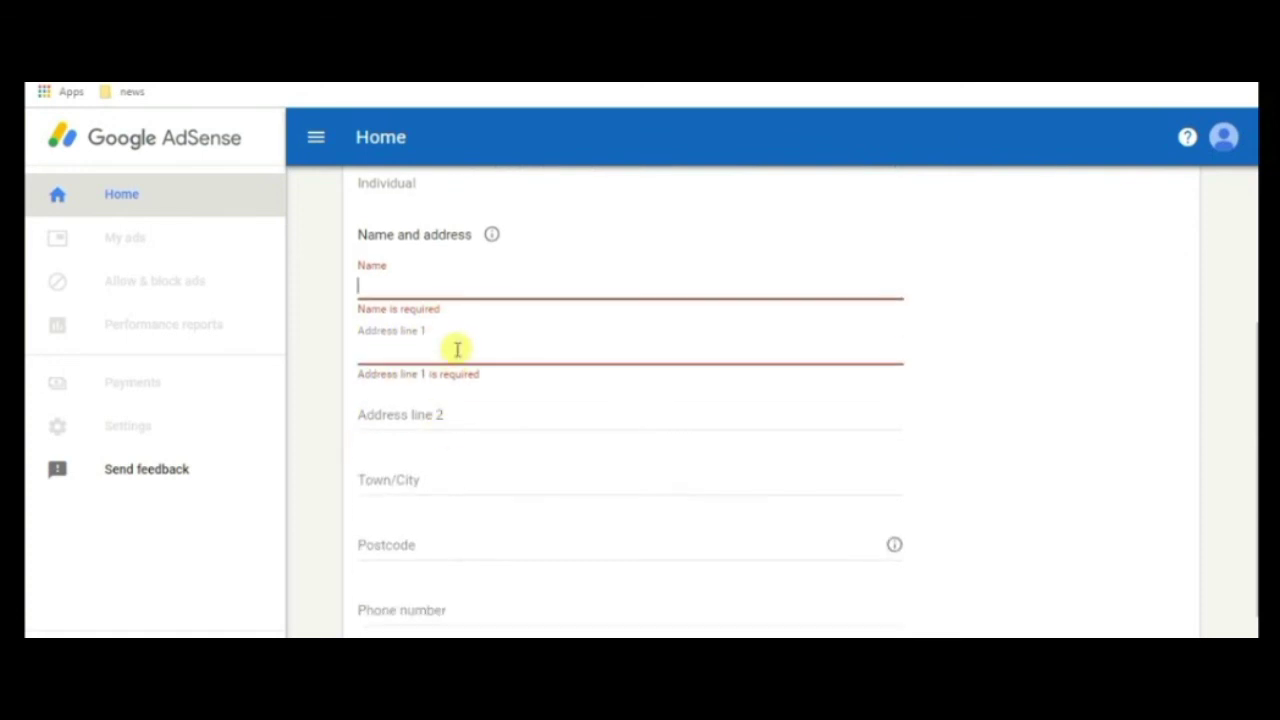
scroll(437, 415, down, 1)
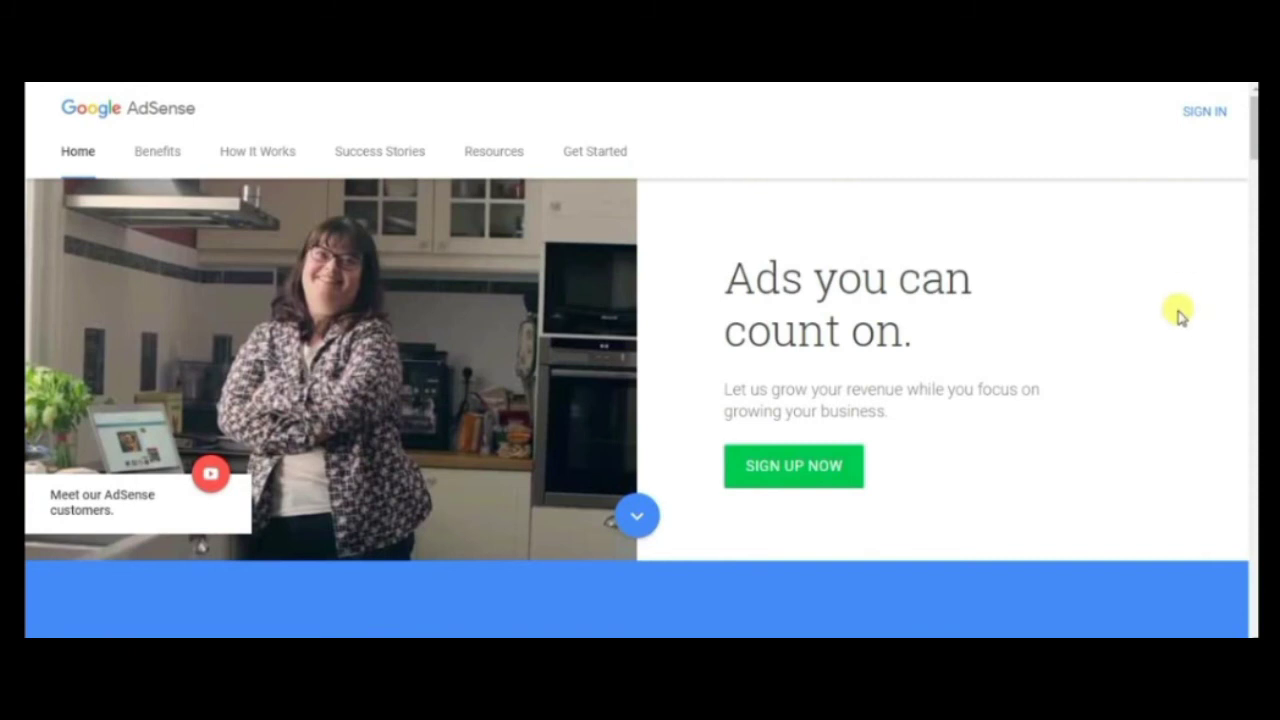
Sign in to Google AdSense from its home page
click(1207, 114)
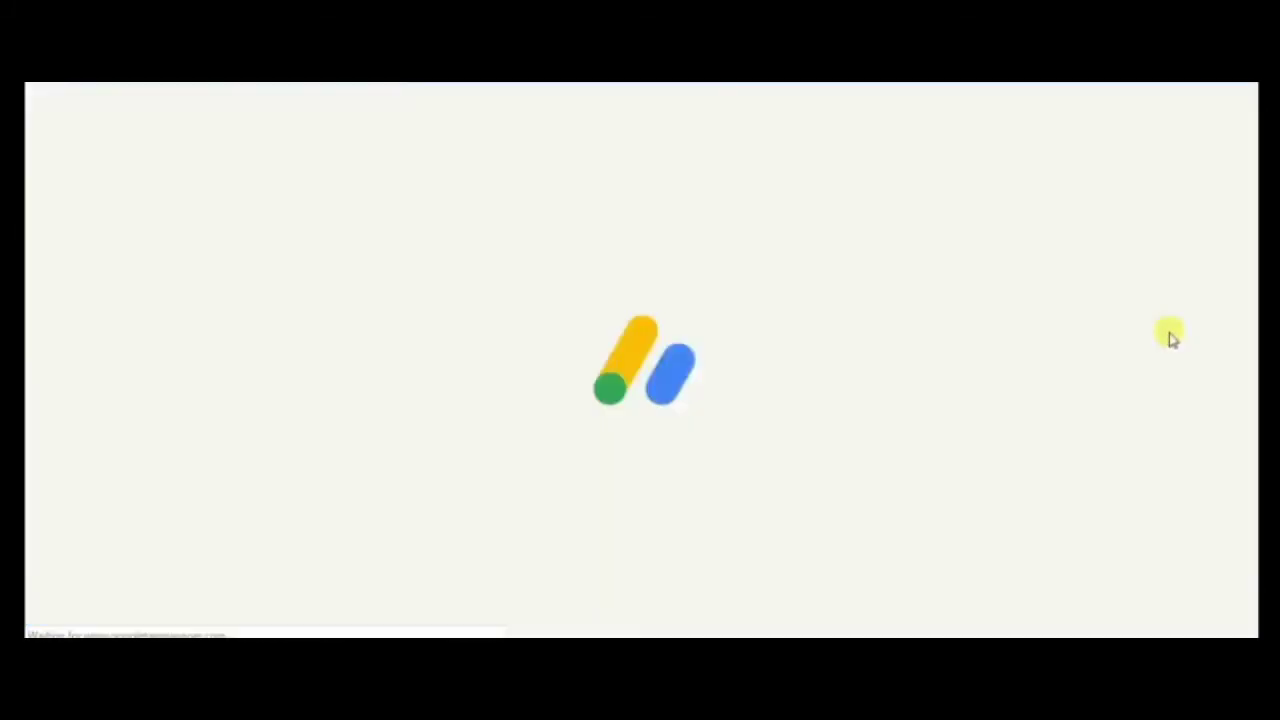